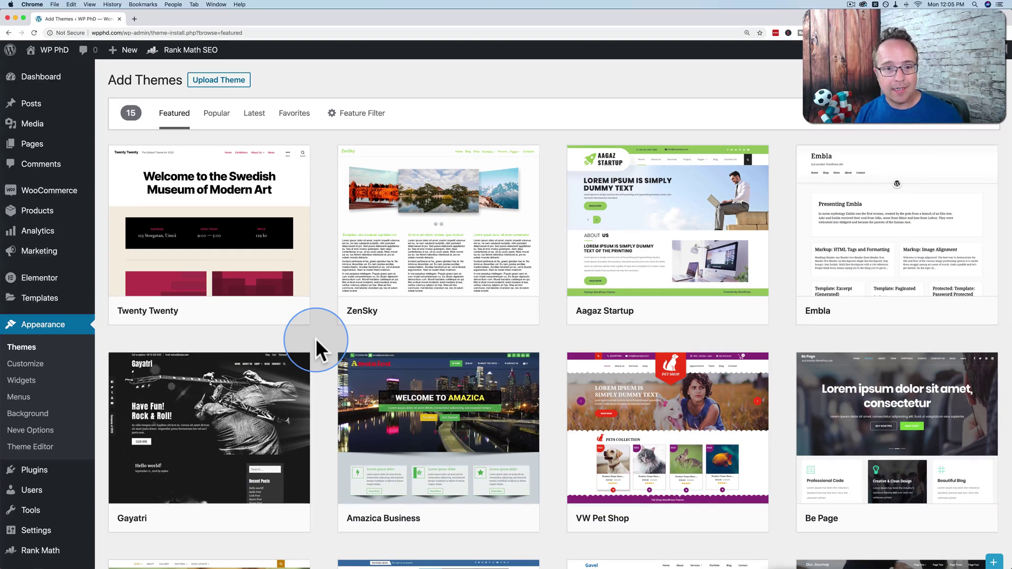
- Scroll down through the Add Themes catalogue grid
scroll(315, 337, down, 3)
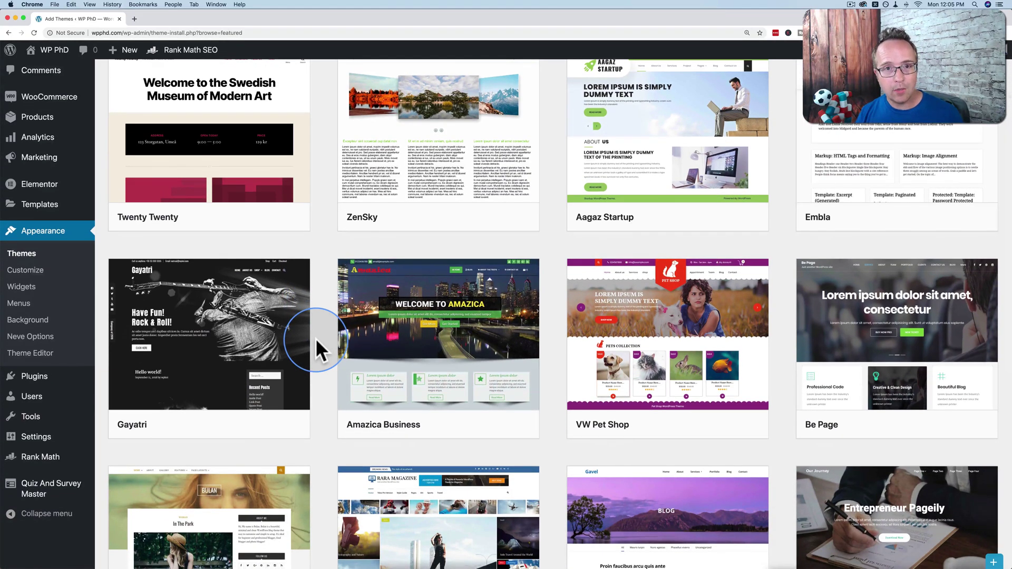
scroll(315, 337, down, 5)
scroll(315, 337, down, 2)
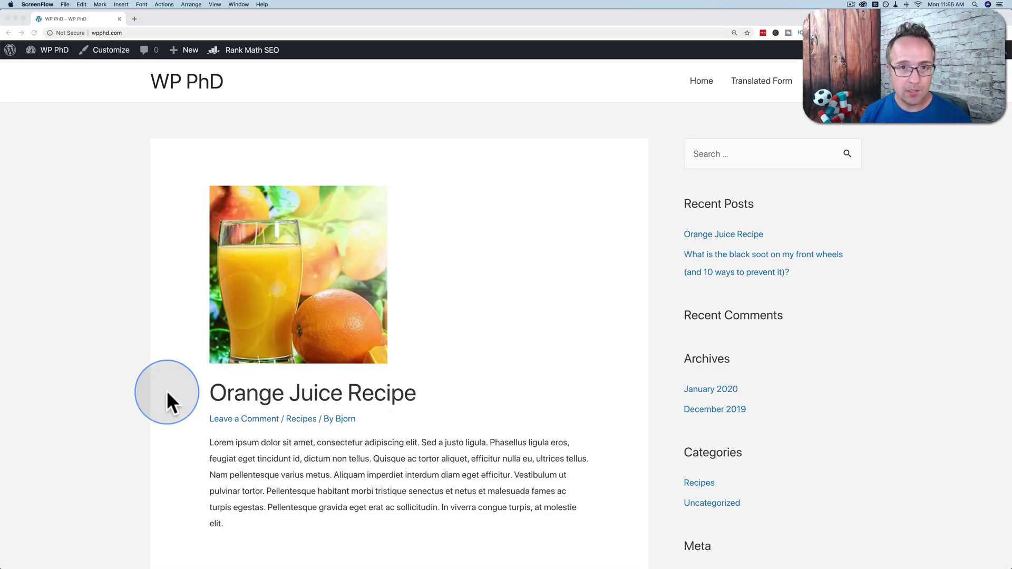
scroll(165, 316, down, 2)
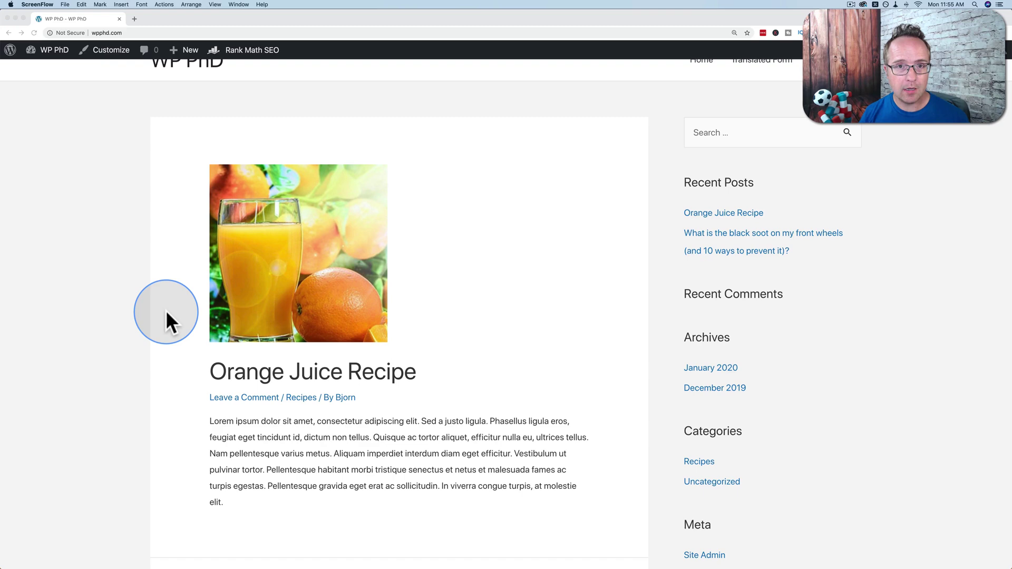
scroll(166, 313, down, 1)
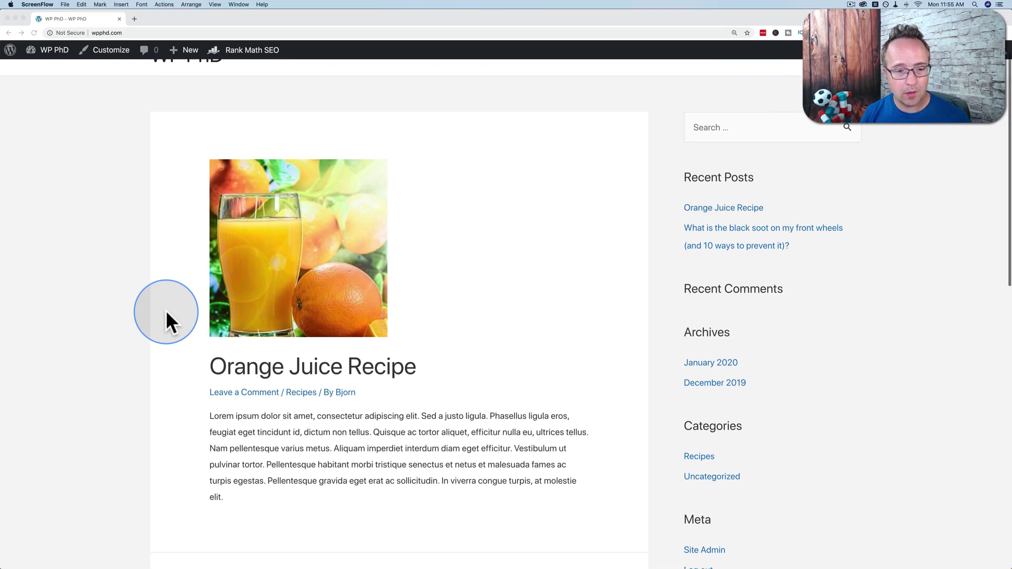
scroll(166, 313, down, 10)
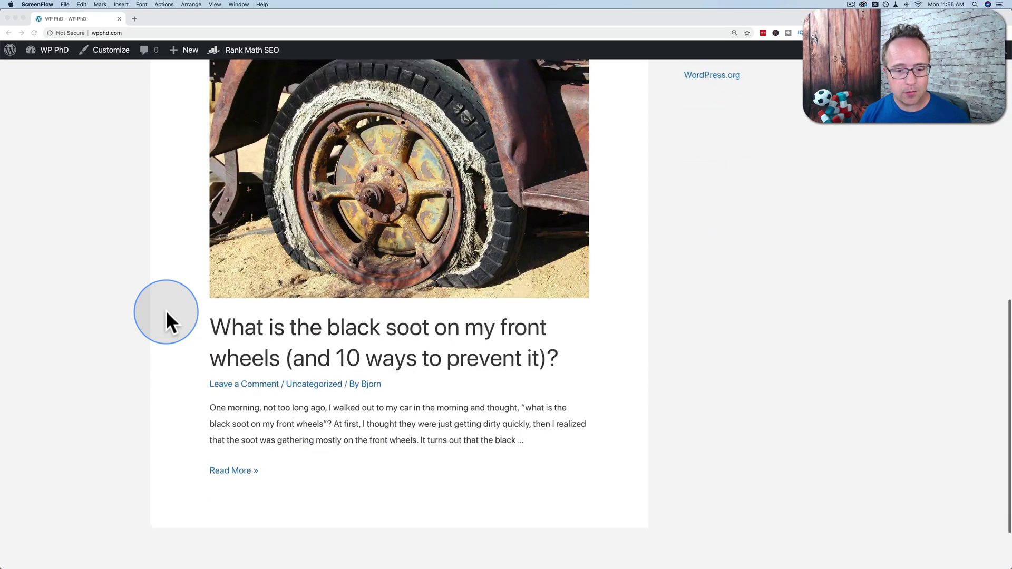
scroll(166, 313, down, 2)
scroll(166, 313, up, 6)
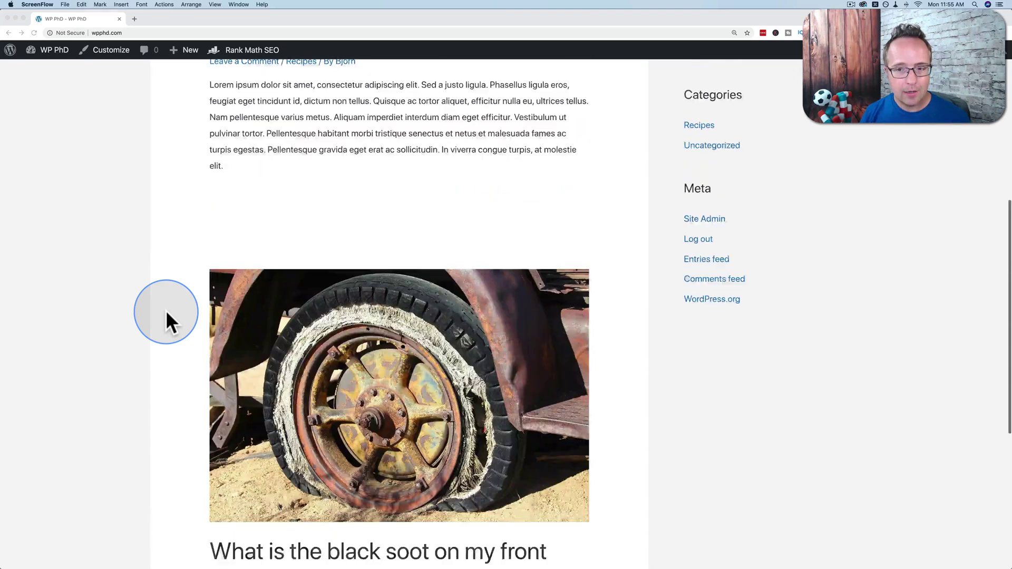
scroll(166, 310, up, 8)
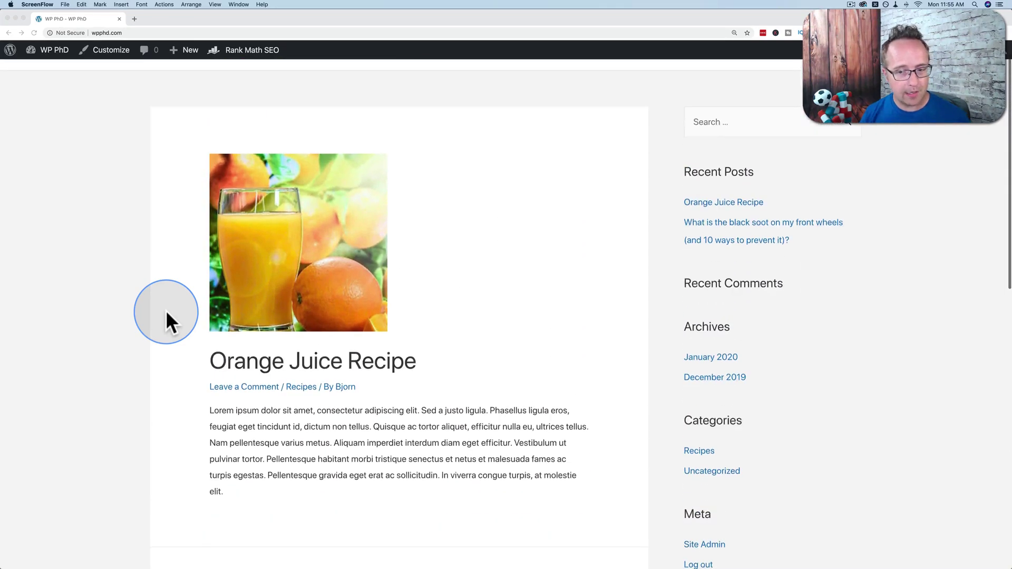
scroll(166, 309, down, 1)
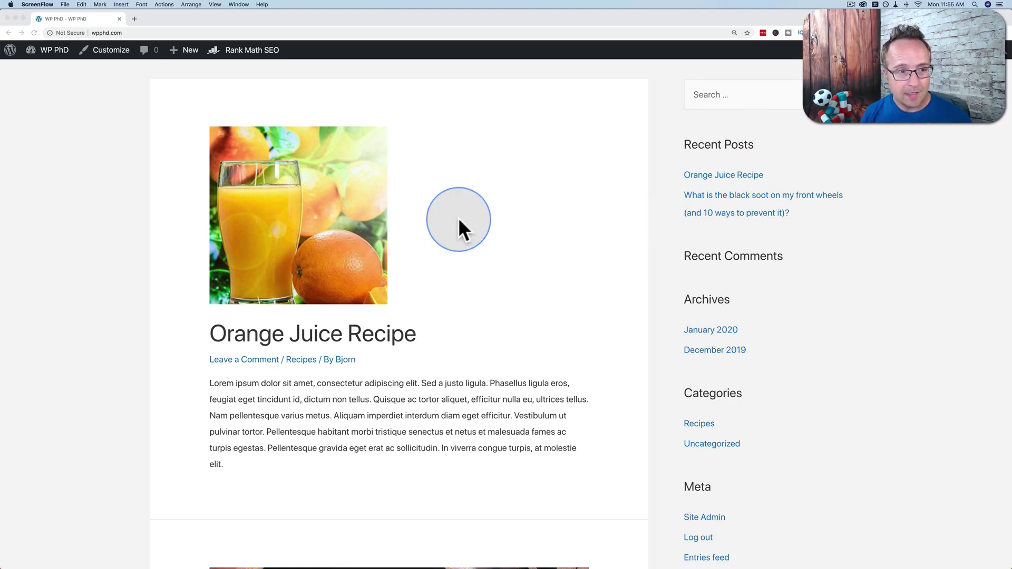
- Go from the Dashboard to Appearance > Themes and dismiss the new post type and SEO notices
click(51, 53)
click(45, 71)
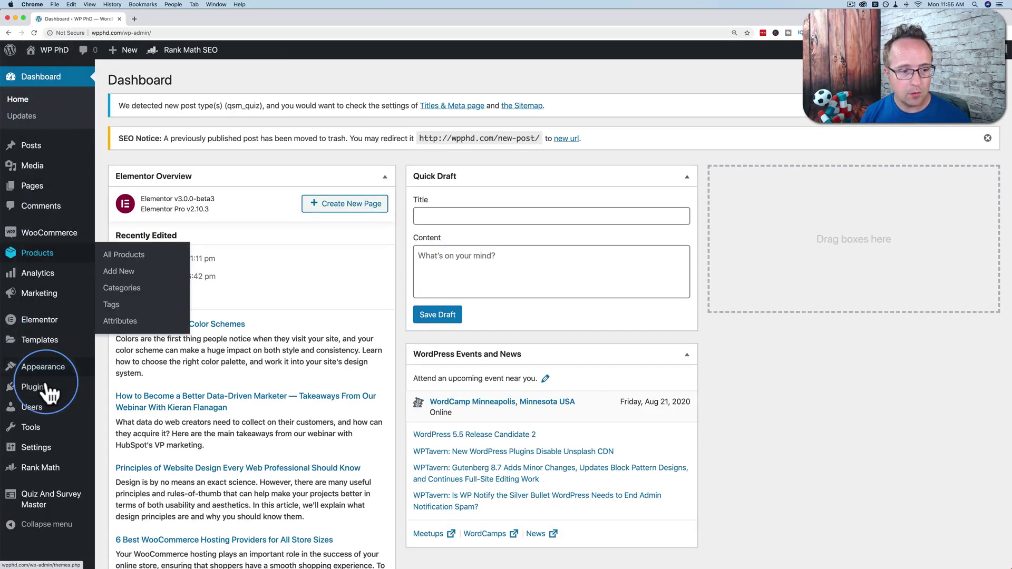
mouse_move(39, 369)
click(120, 370)
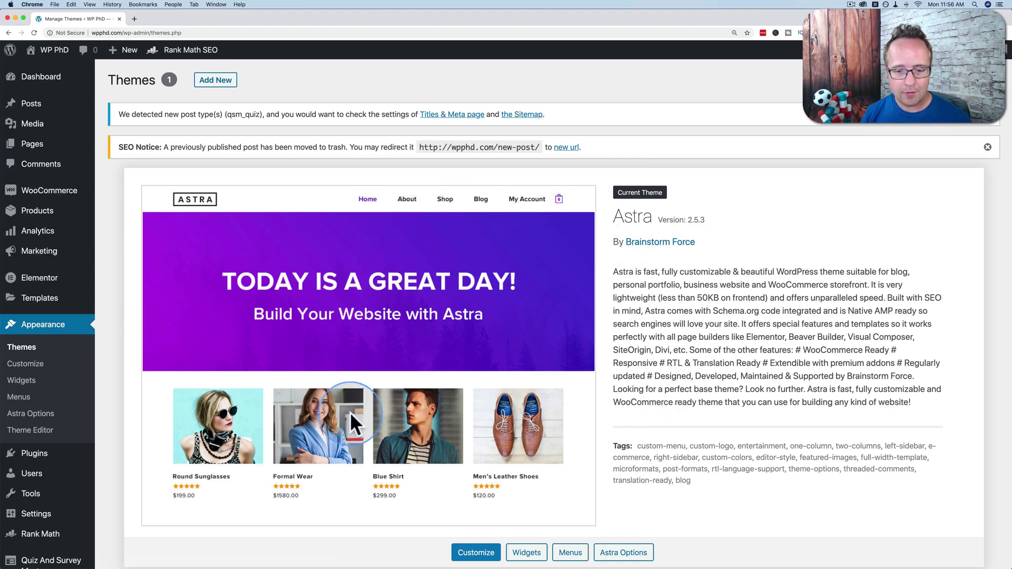
click(988, 118)
click(988, 145)
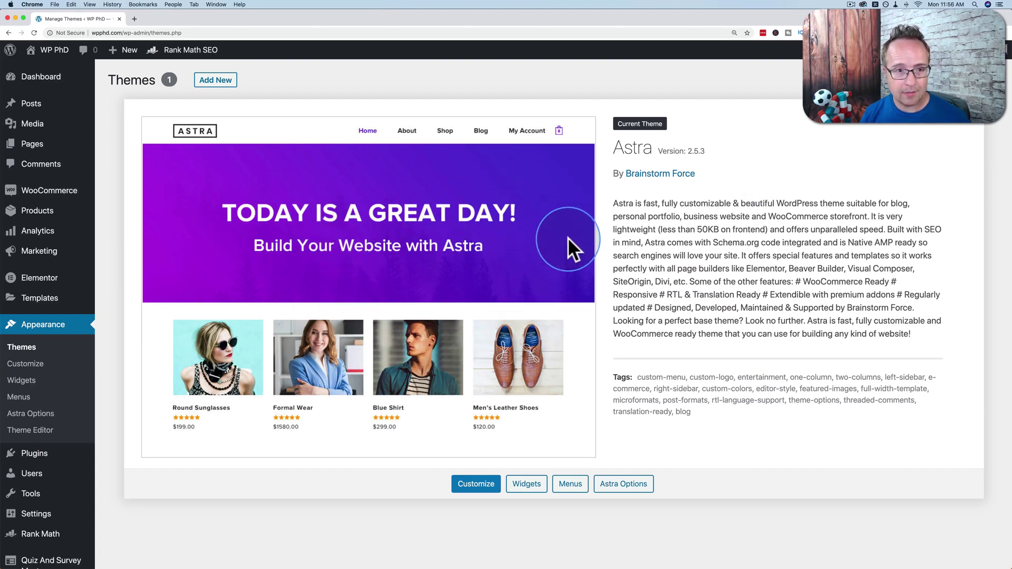
- Open Add New and scroll through the Featured themes catalogue
click(223, 86)
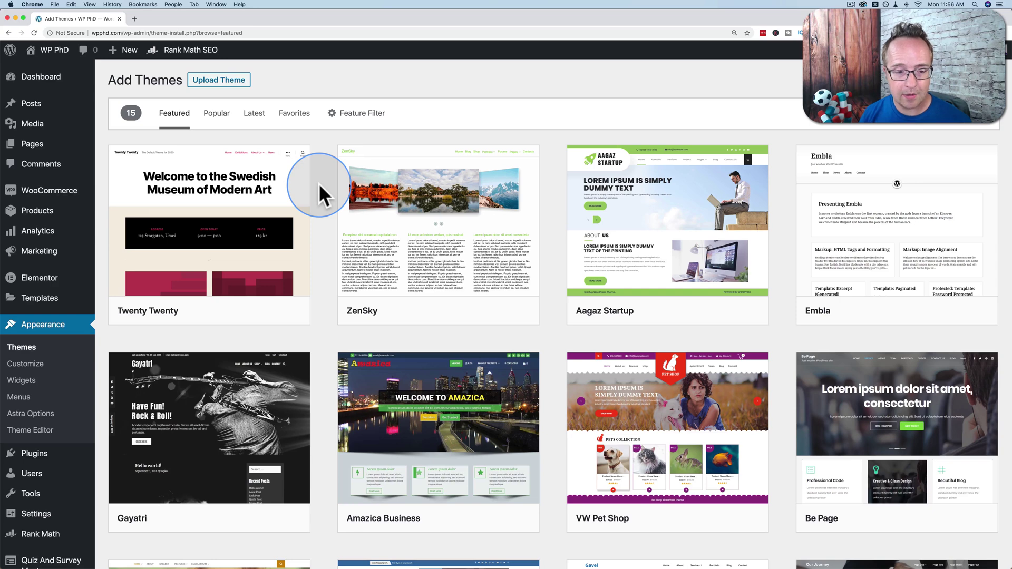
scroll(319, 183, down, 5)
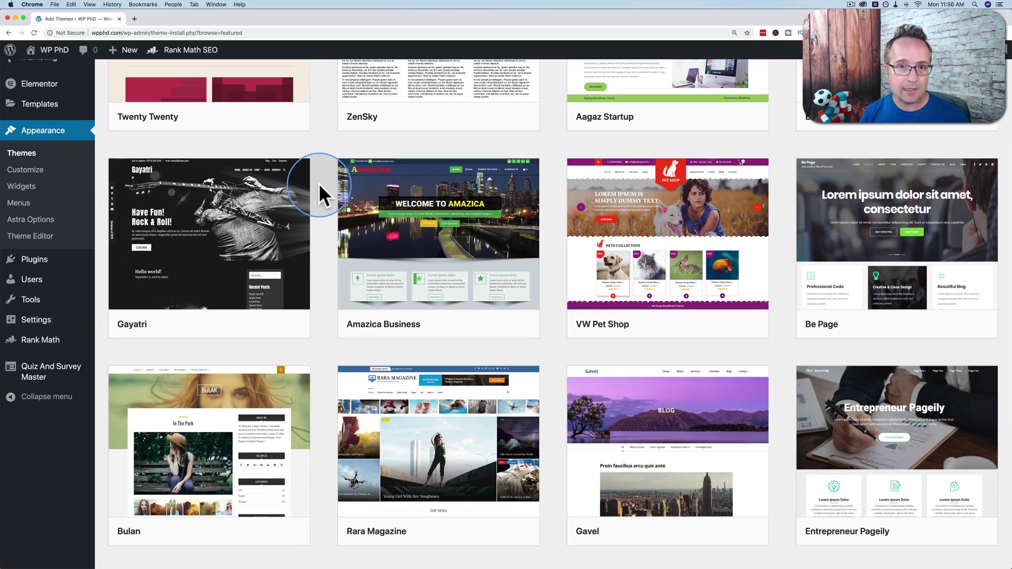
scroll(318, 182, up, 5)
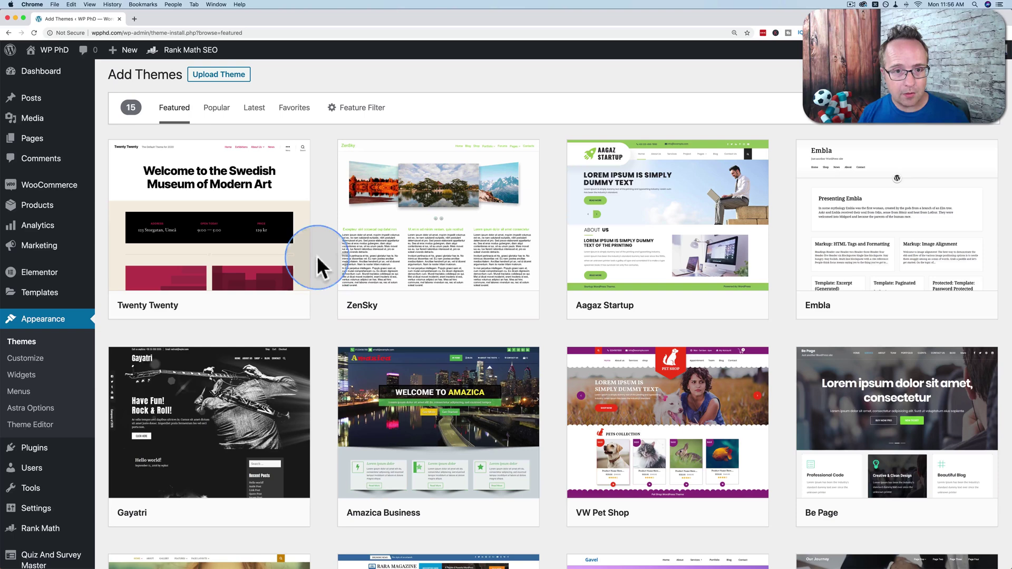
- Filter themes by Blog, Featured Images, Custom Background, Accessibility Ready and Grid Layout
click(362, 111)
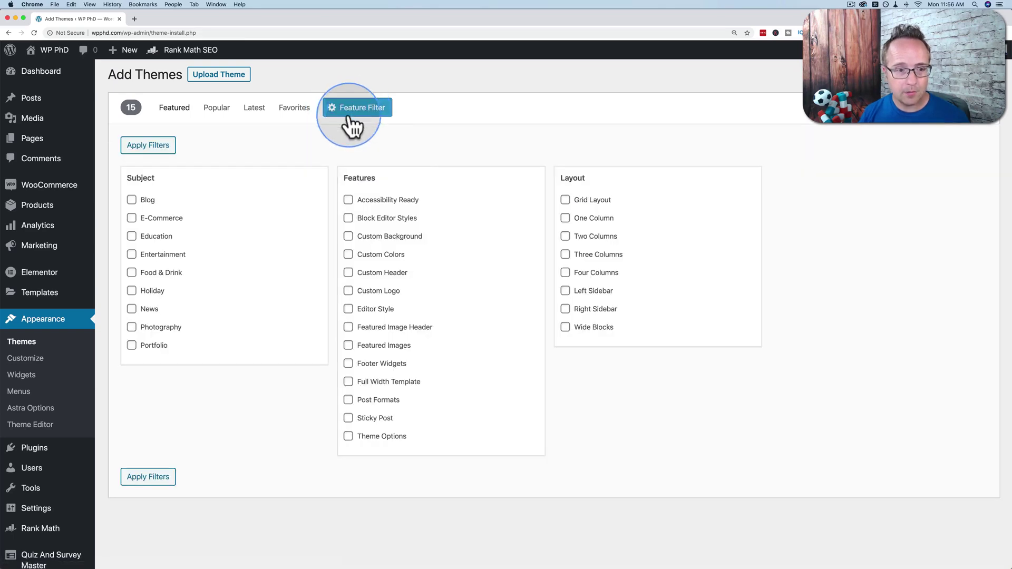
click(132, 201)
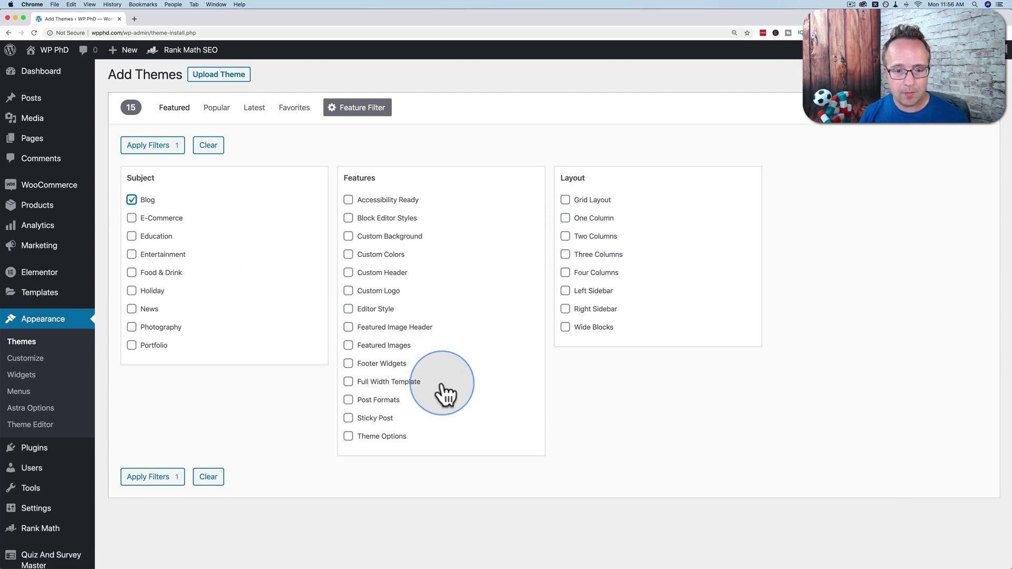
click(347, 346)
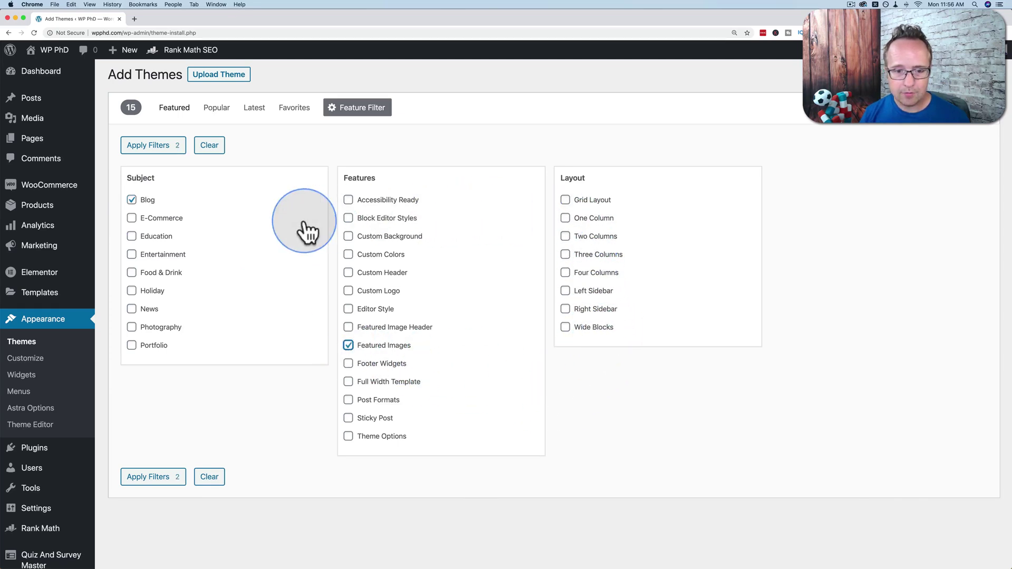
click(348, 237)
click(348, 200)
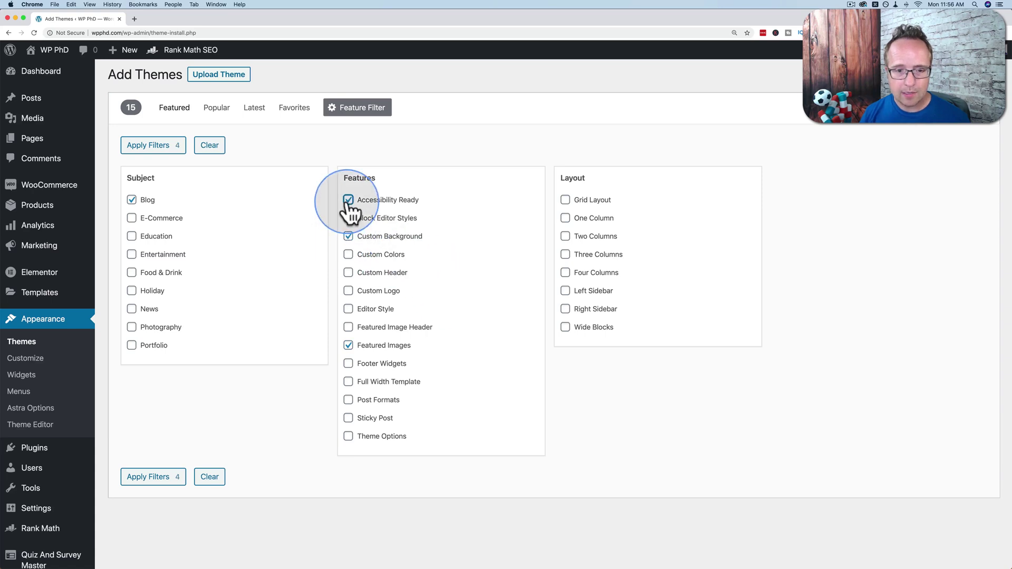
click(566, 200)
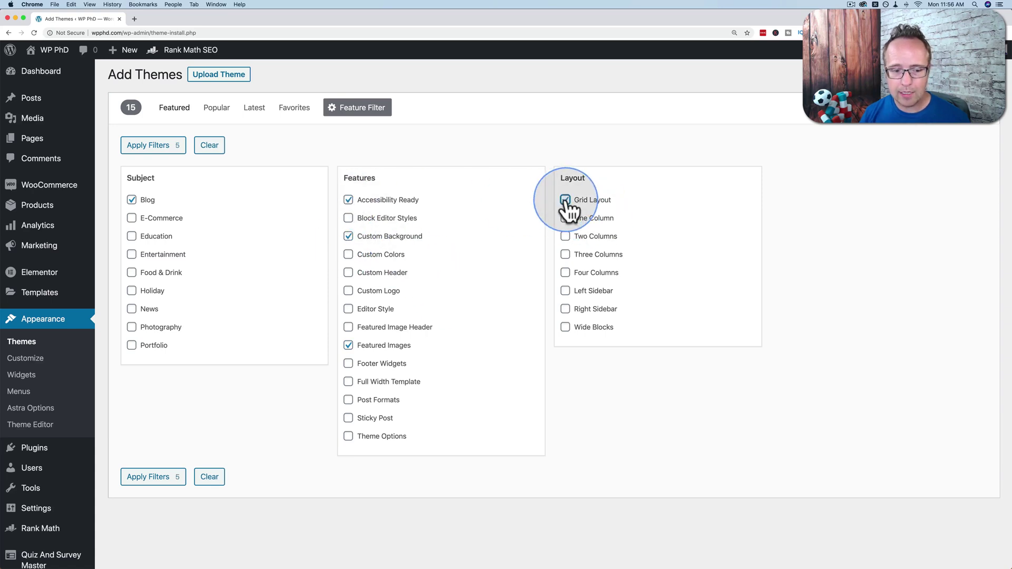
click(156, 477)
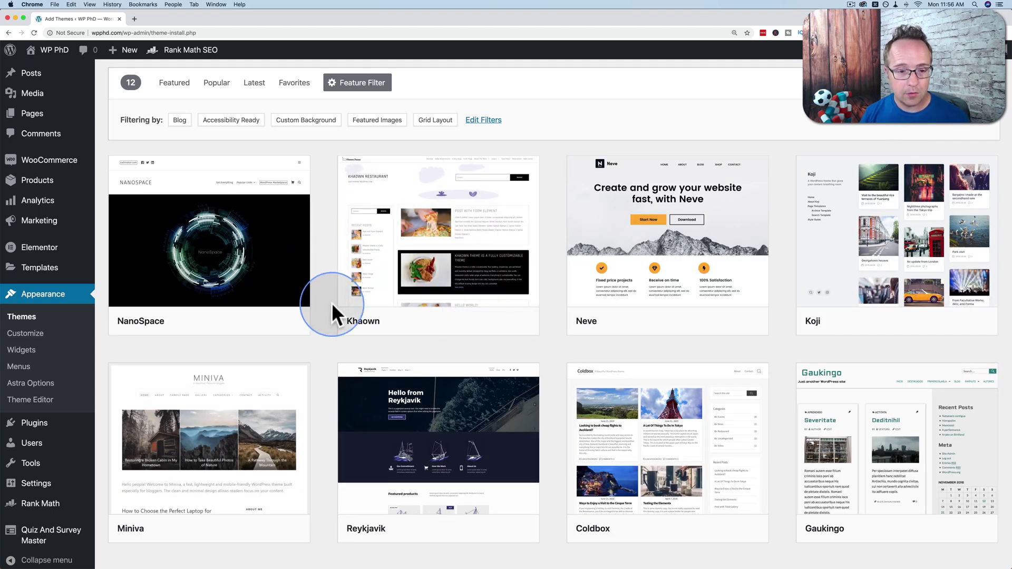
- Install and activate the Neve theme, then close its welcome panel
mouse_move(695, 243)
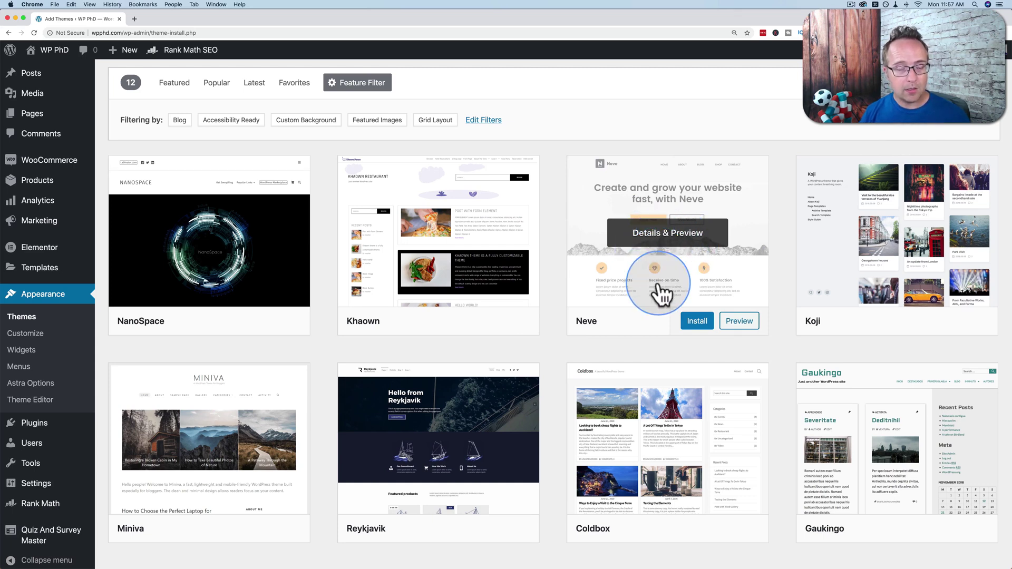
click(695, 322)
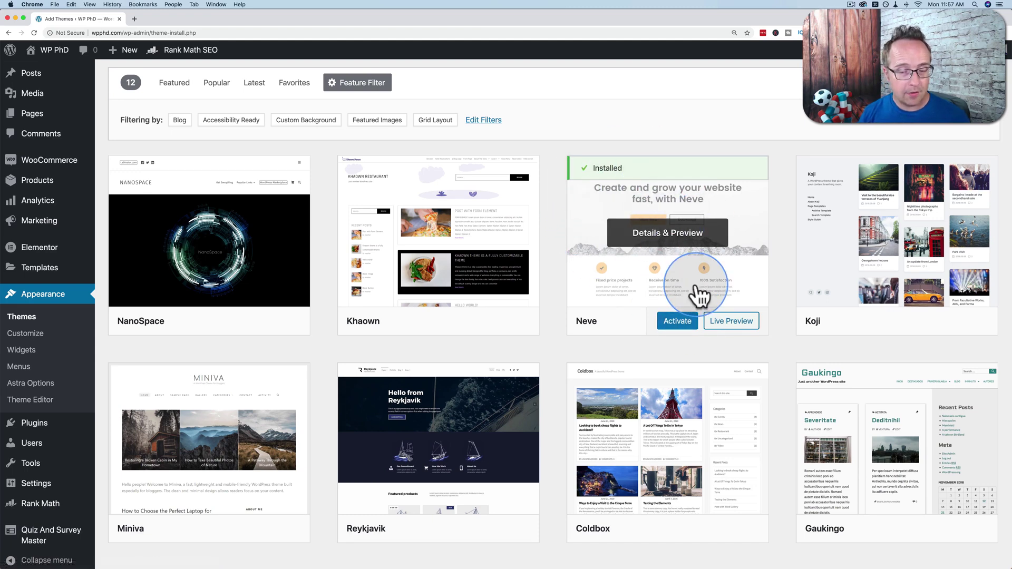
click(678, 322)
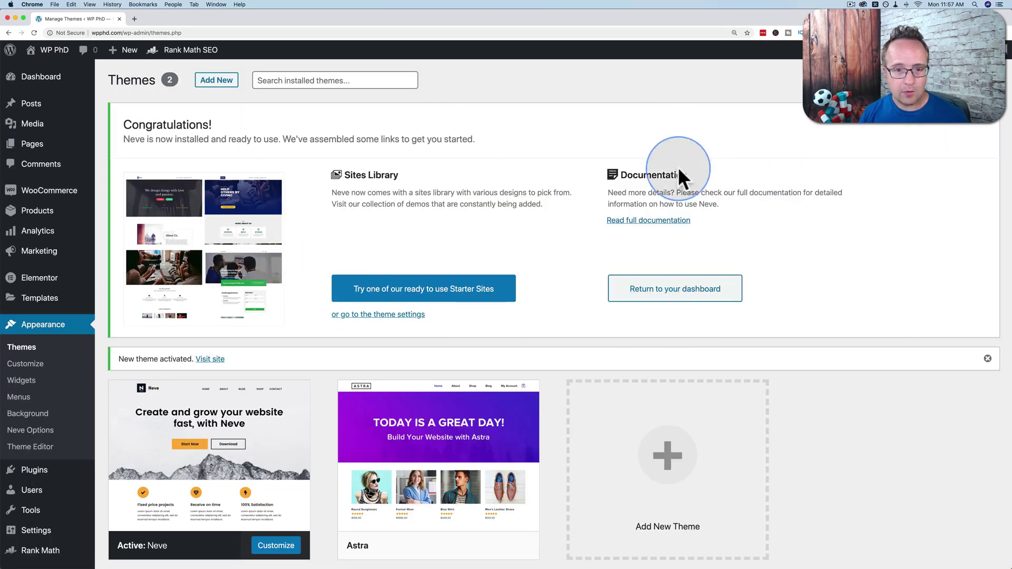
click(978, 128)
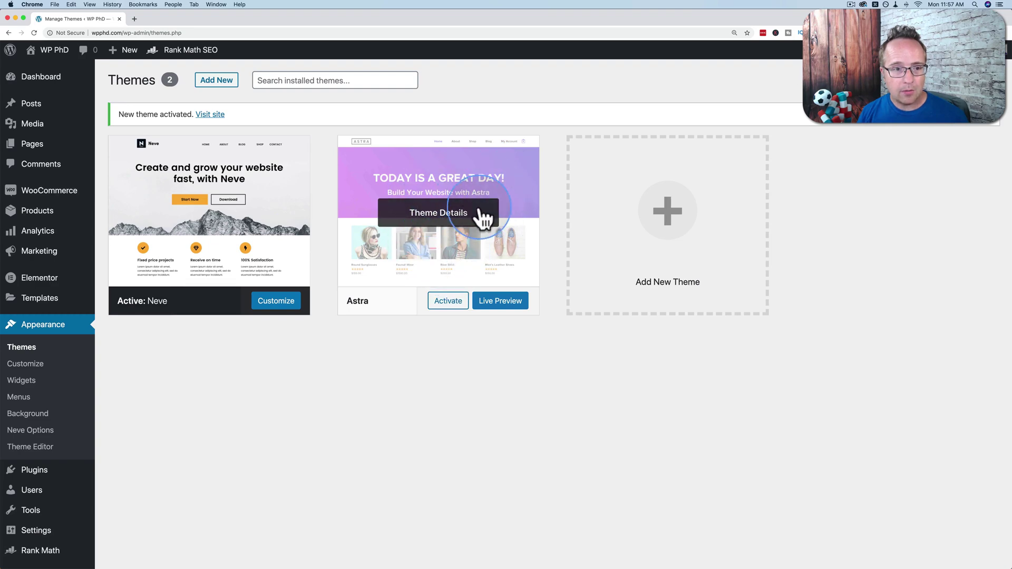
- View the live front page in Neve, scroll through it, then return to the Dashboard
mouse_move(52, 50)
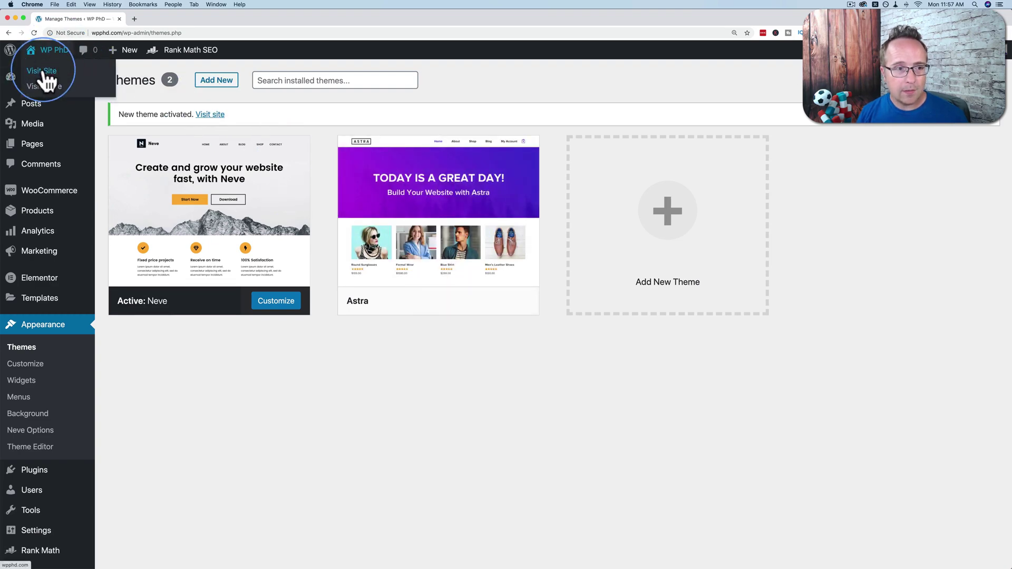
click(43, 73)
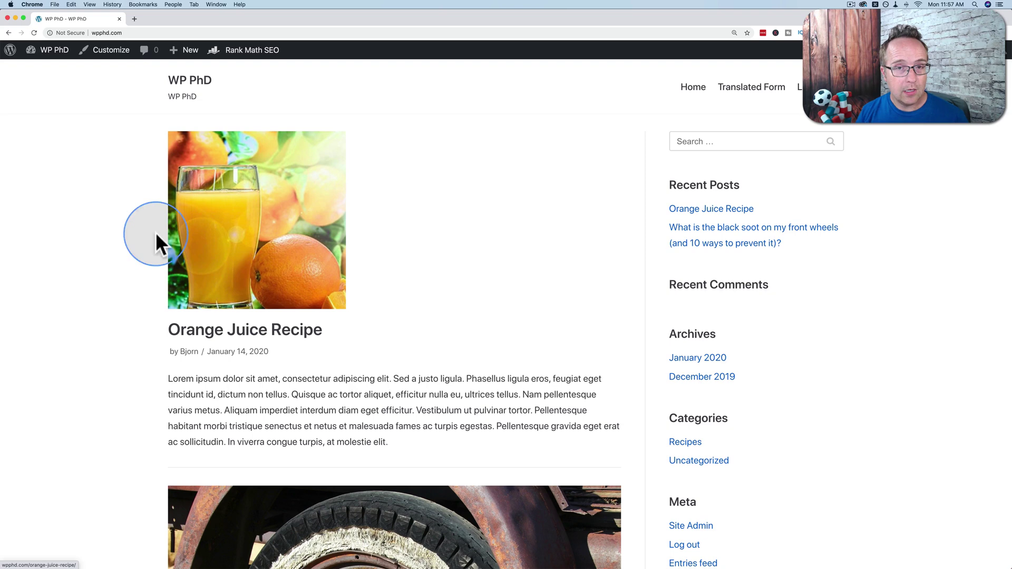
scroll(379, 287, down, 8)
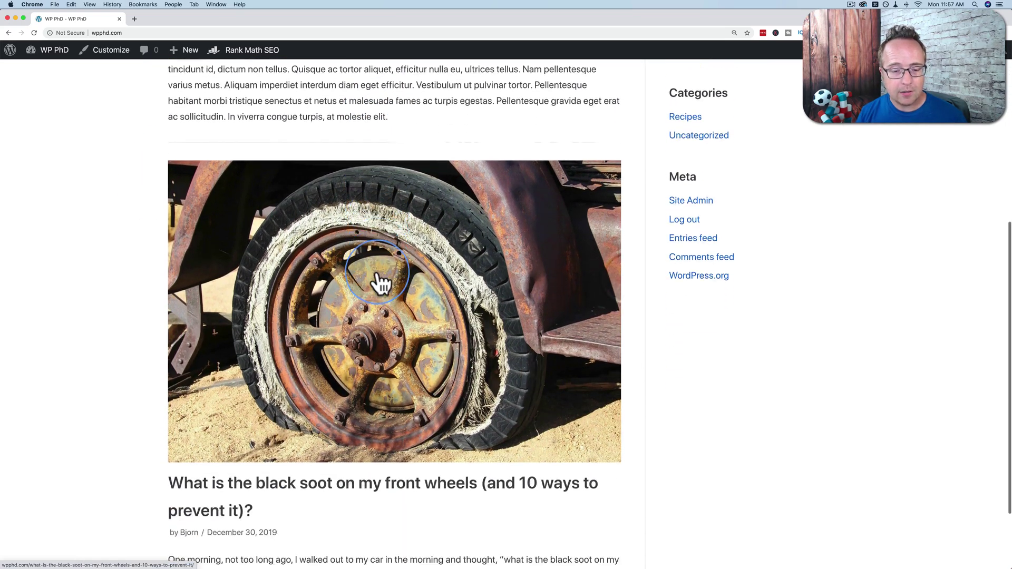
scroll(379, 283, down, 1)
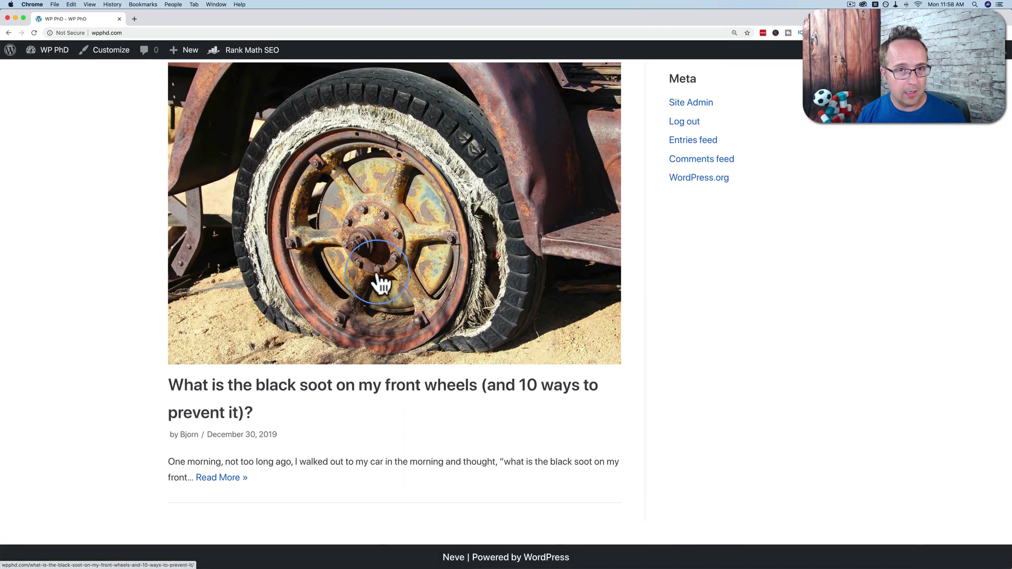
scroll(379, 283, up, 3)
scroll(380, 283, up, 7)
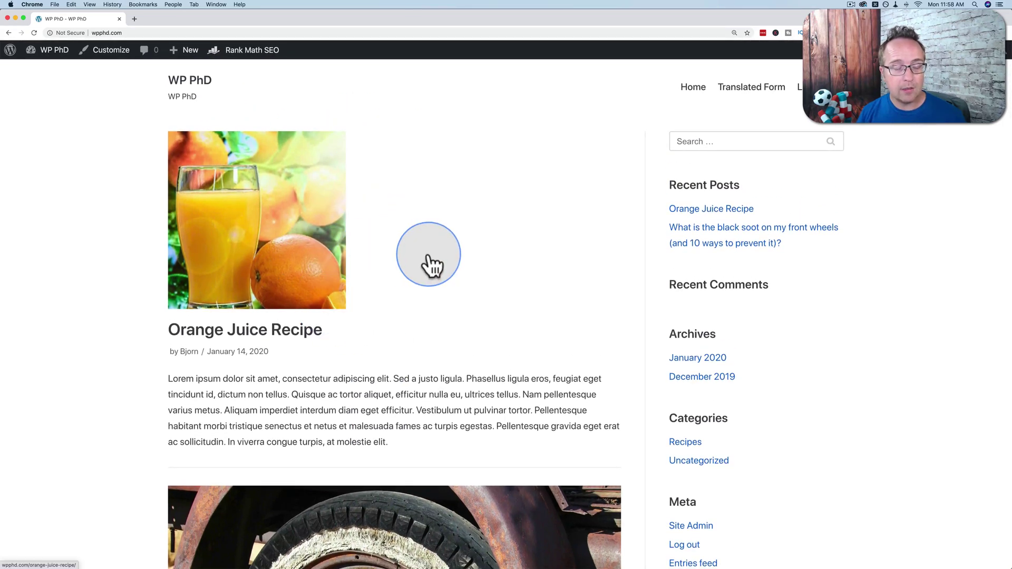
click(48, 62)
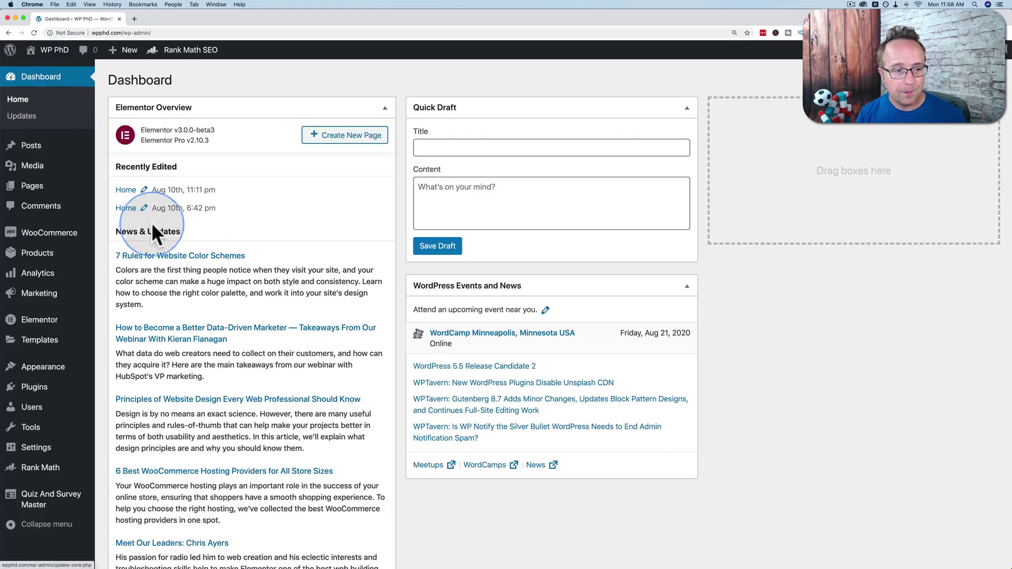
- Open Add New themes and preview Aagaz Startup, then close its preview
mouse_move(51, 248)
mouse_move(47, 368)
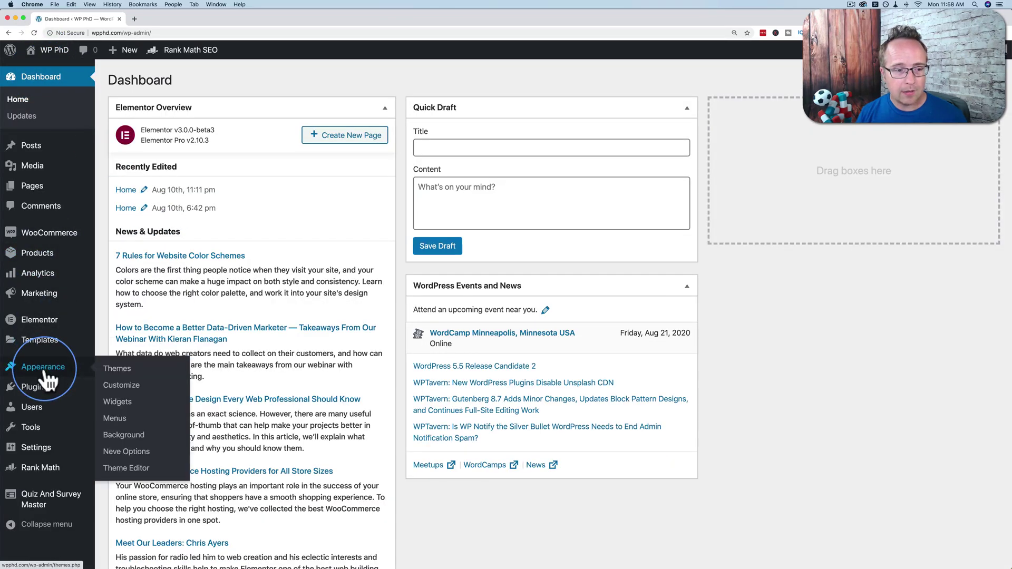
click(123, 371)
click(217, 80)
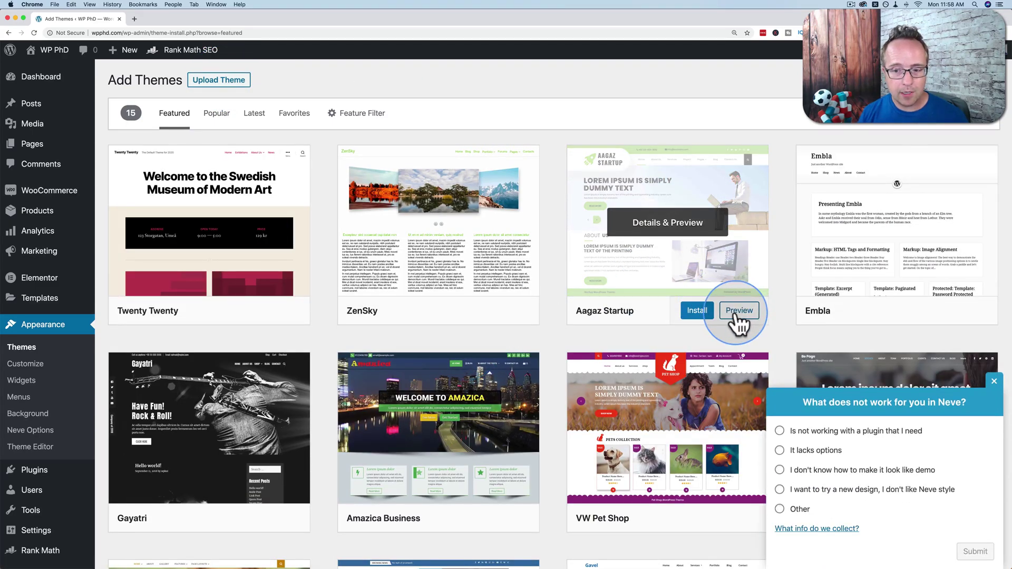
click(734, 312)
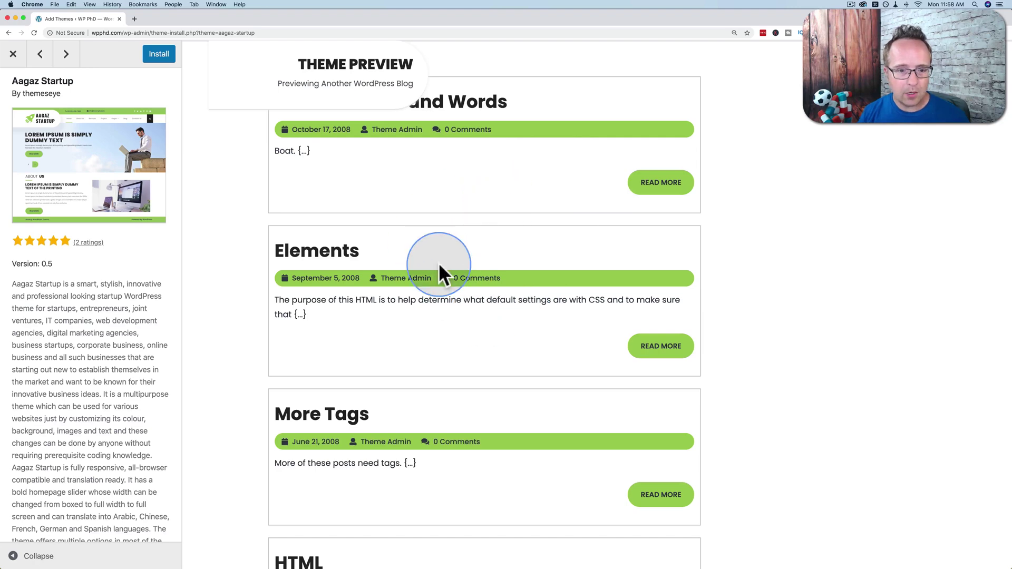
scroll(440, 264, down, 2)
scroll(440, 266, down, 5)
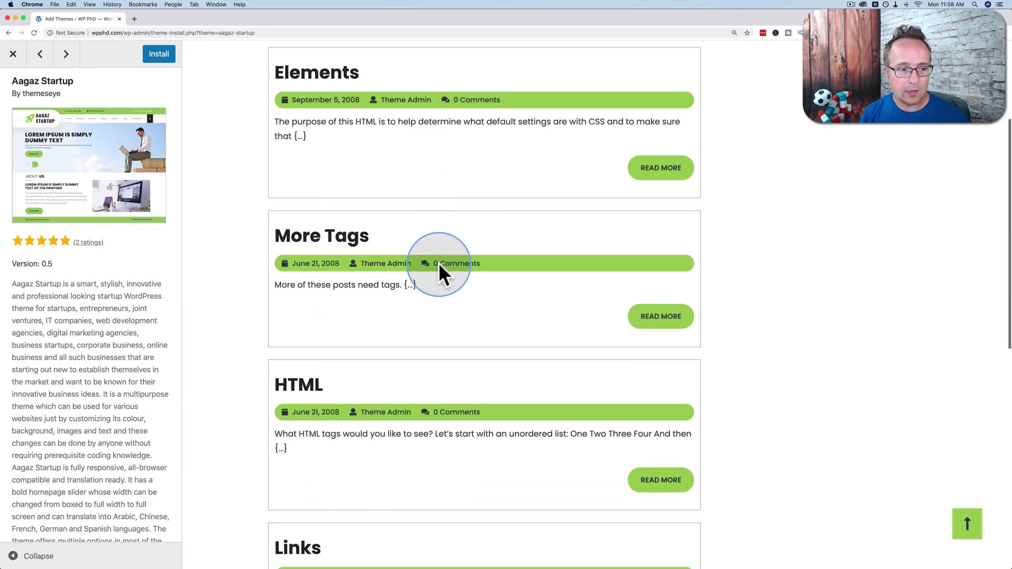
click(14, 53)
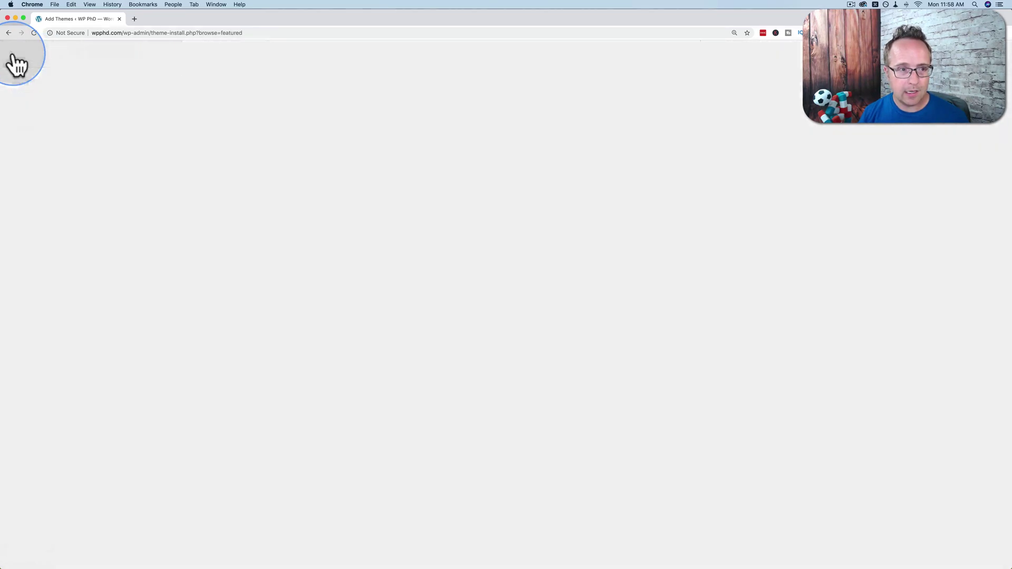
- Preview the VW Pet Shop theme and close the preview
scroll(582, 244, down, 5)
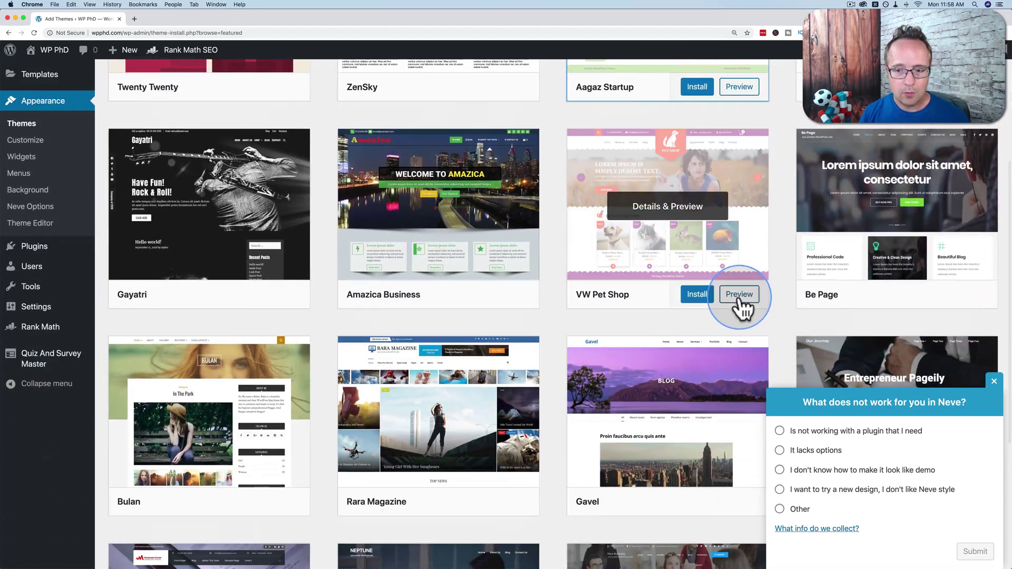
click(739, 296)
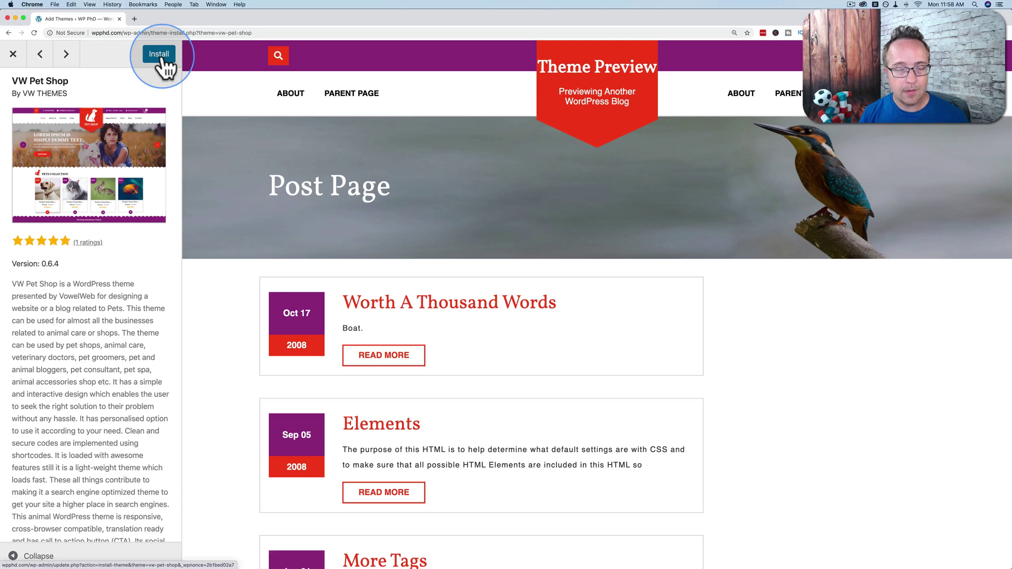
click(13, 54)
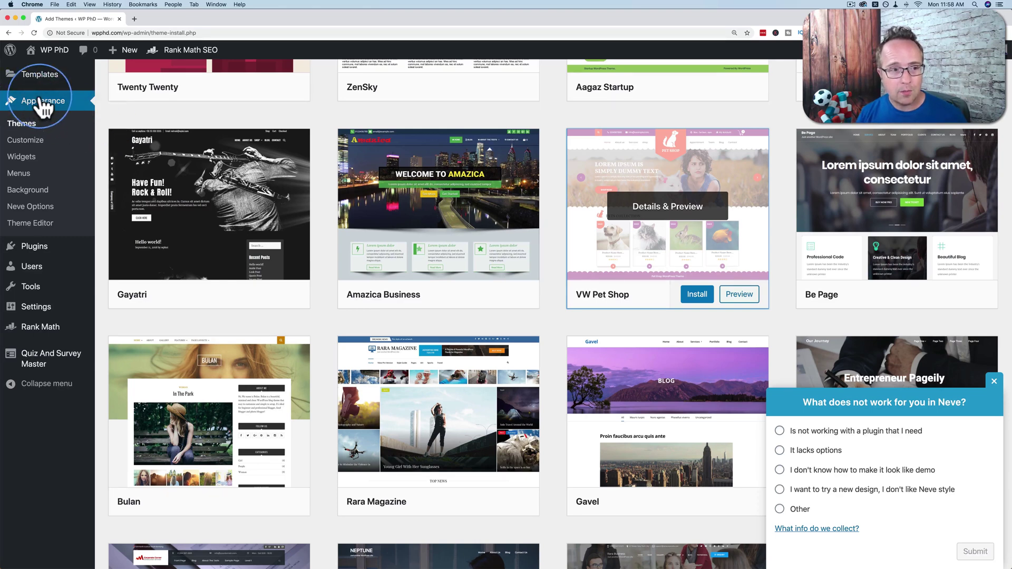
- In Customizer > Typography > Headings, set the H2 text transform to Uppercase
click(30, 147)
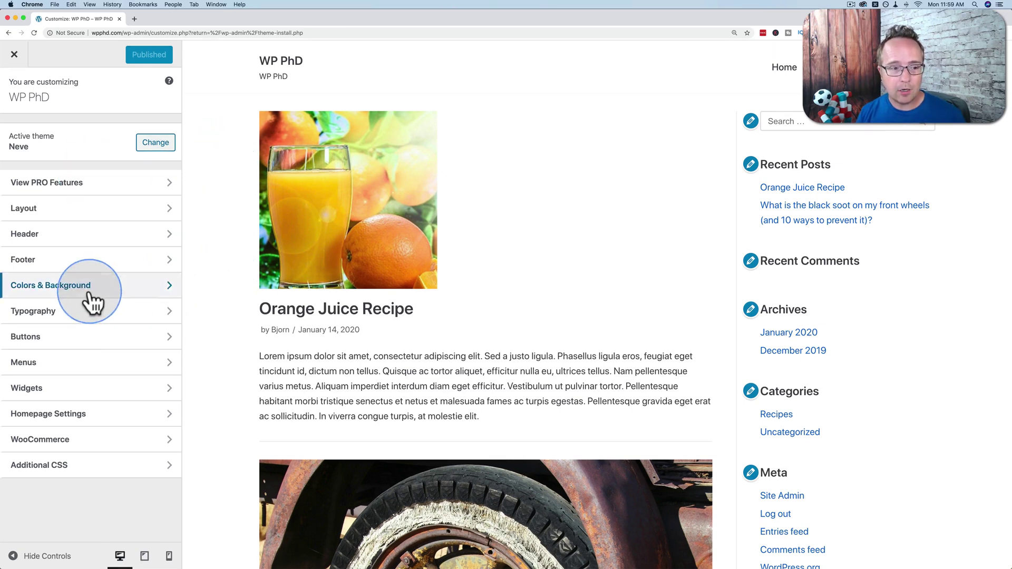
click(30, 313)
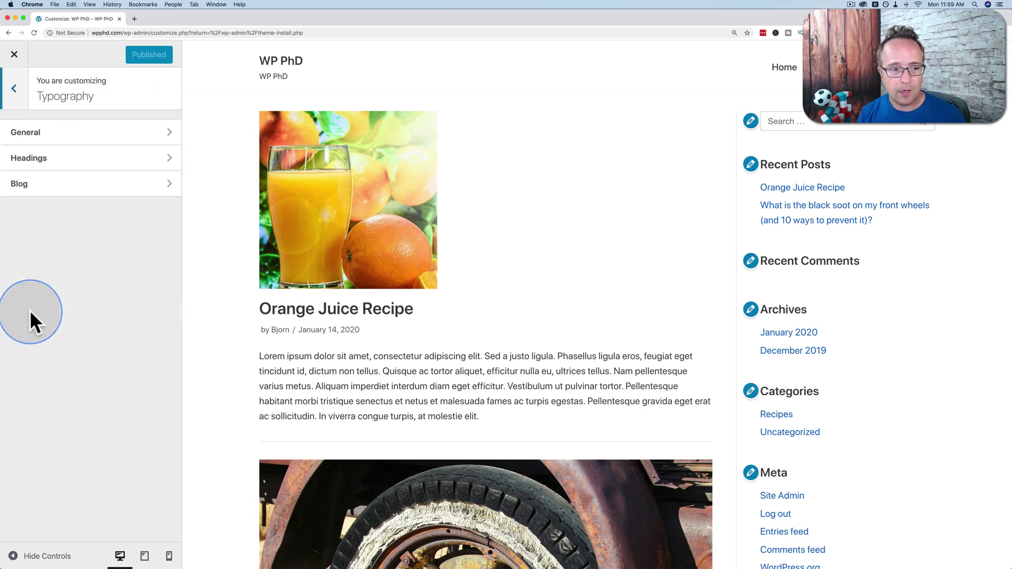
click(37, 160)
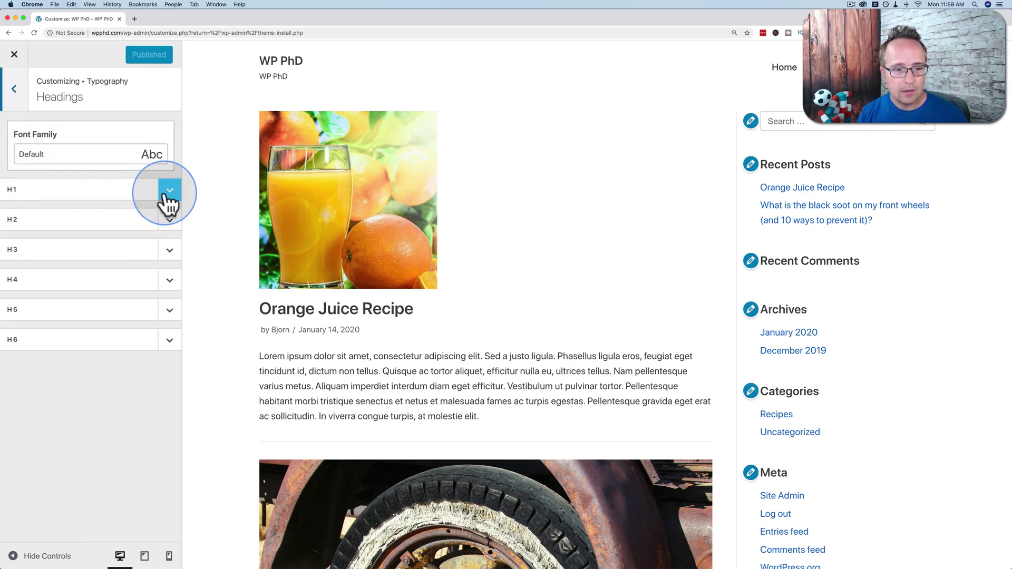
click(170, 219)
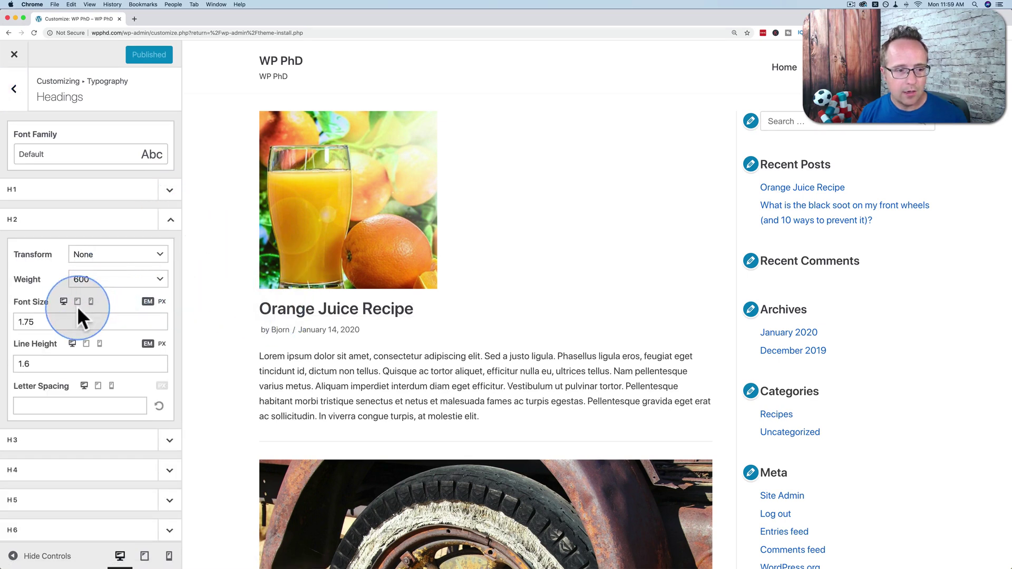
click(105, 257)
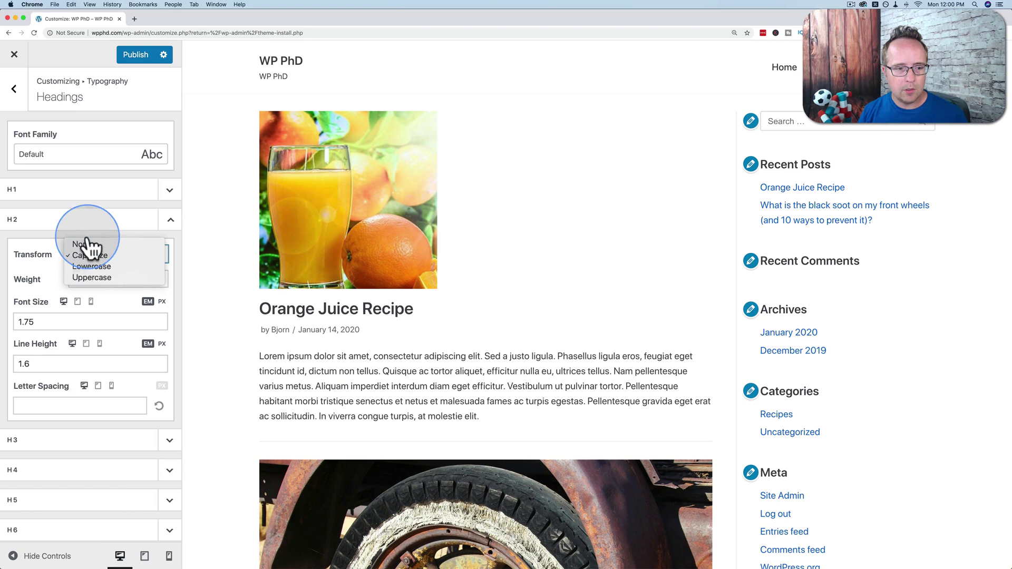
click(95, 277)
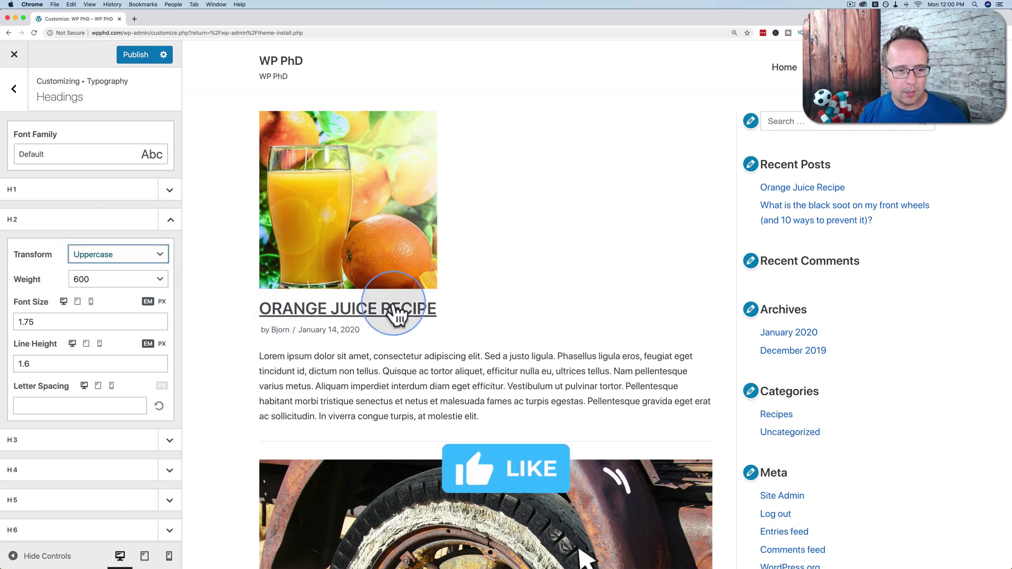
- Raise the H2 font size to 2.5 and check it at tablet and mobile sizes
scroll(168, 334, down, 1)
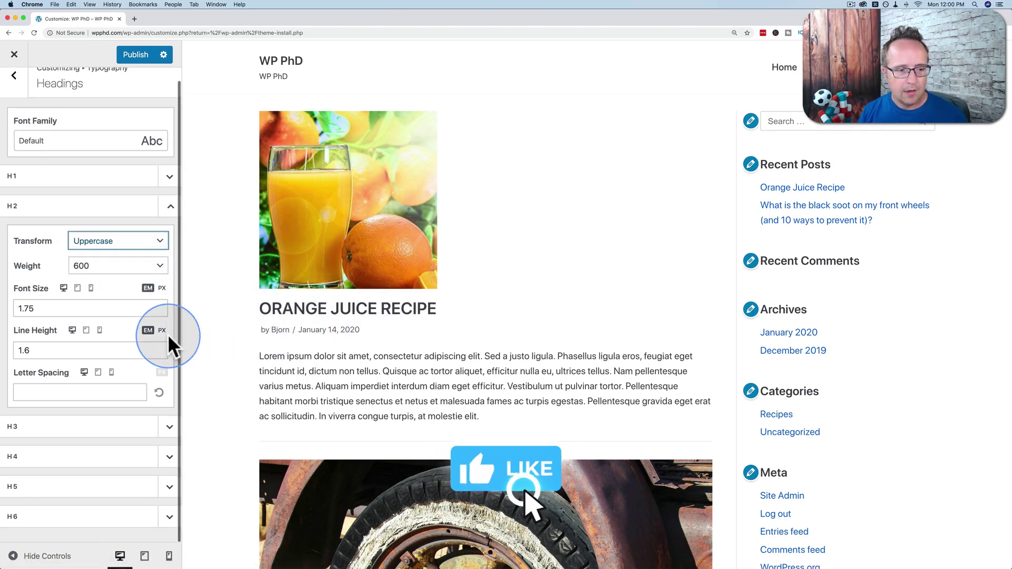
click(157, 307)
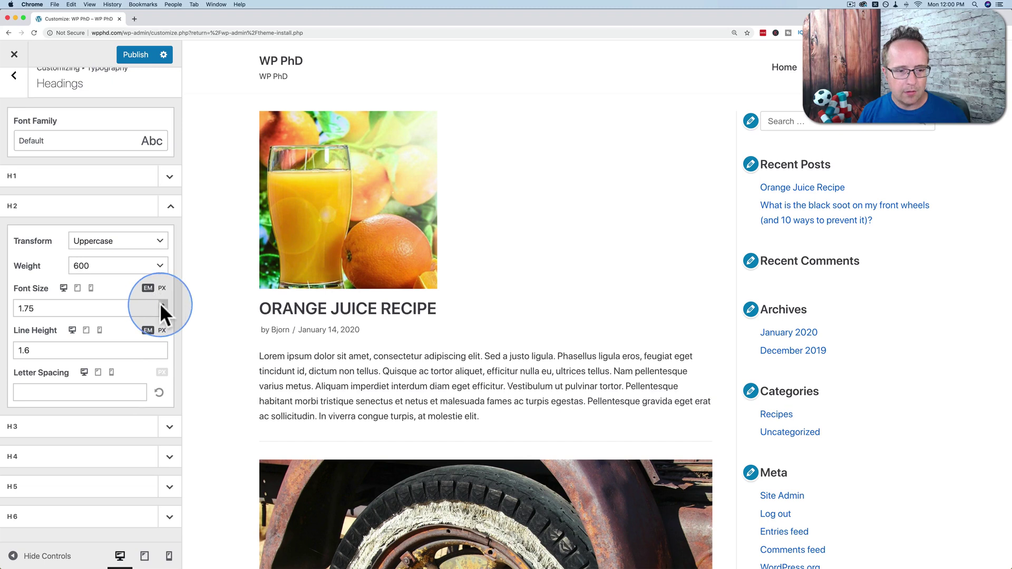
click(160, 304)
click(142, 304)
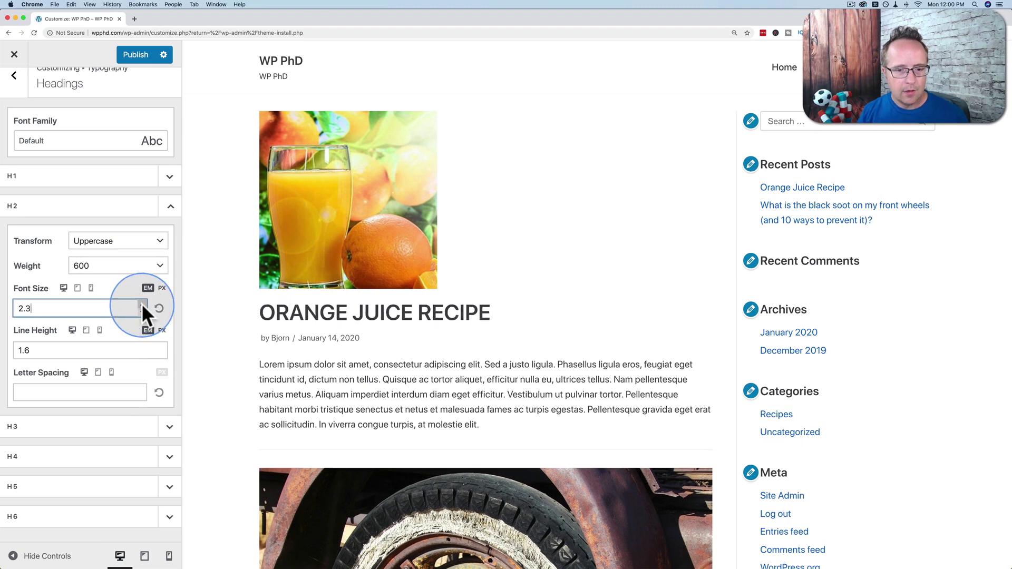
click(85, 289)
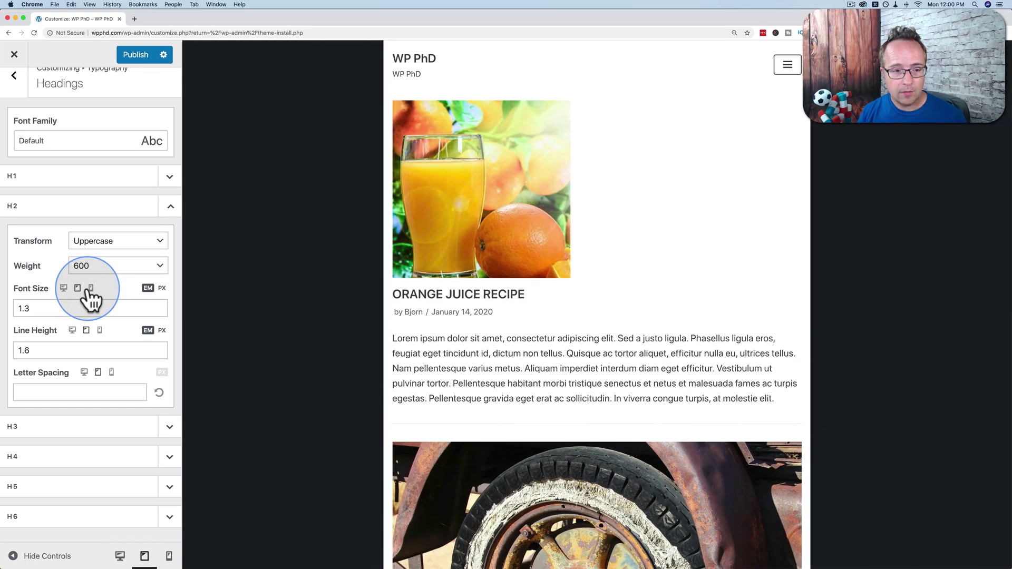
click(91, 288)
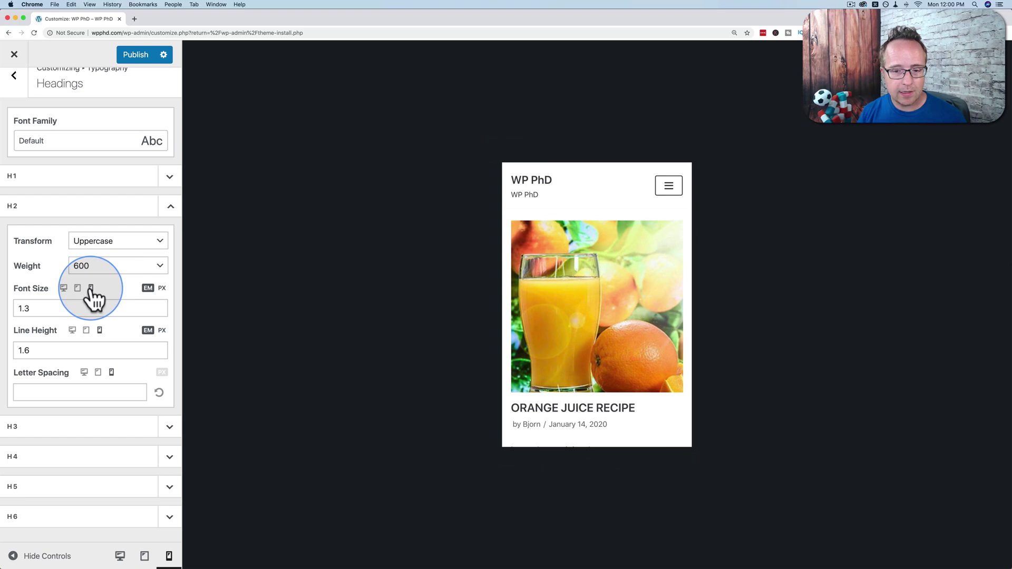
scroll(543, 357, down, 1)
scroll(543, 357, down, 10)
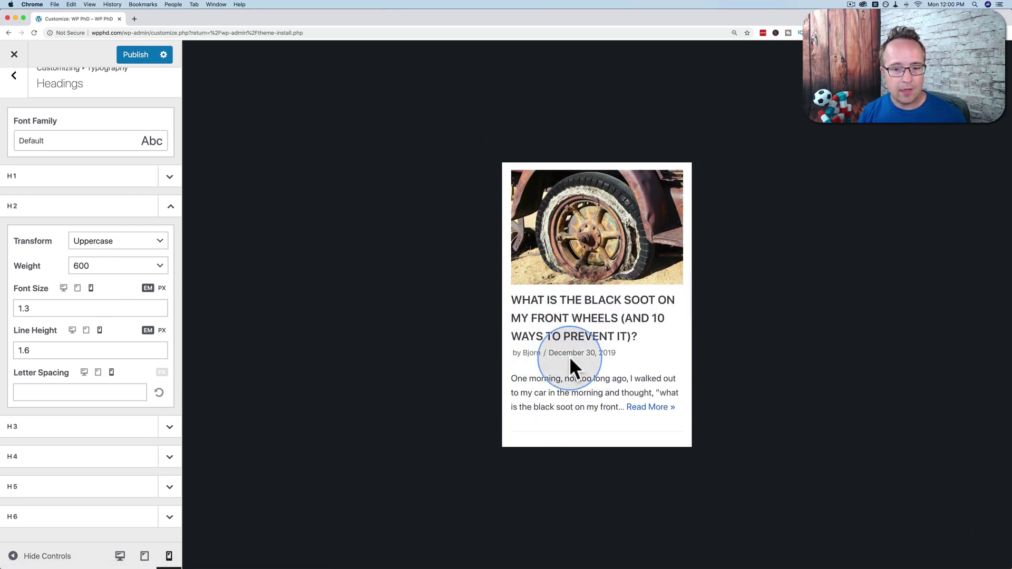
scroll(563, 332, up, 10)
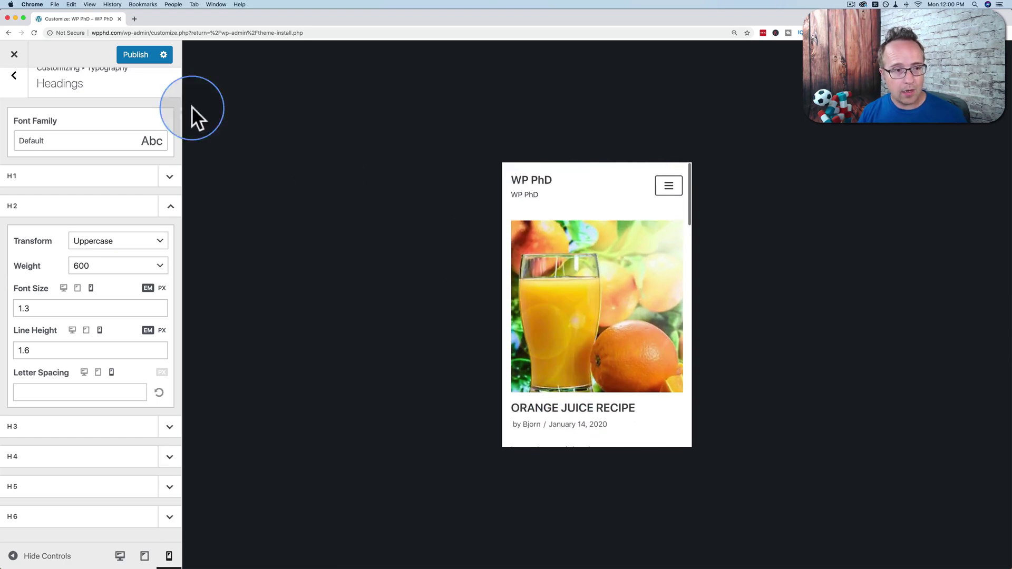
click(15, 79)
- Set Colors & Background Text Color to crimson #e90c44, with the preview at desktop width
click(14, 84)
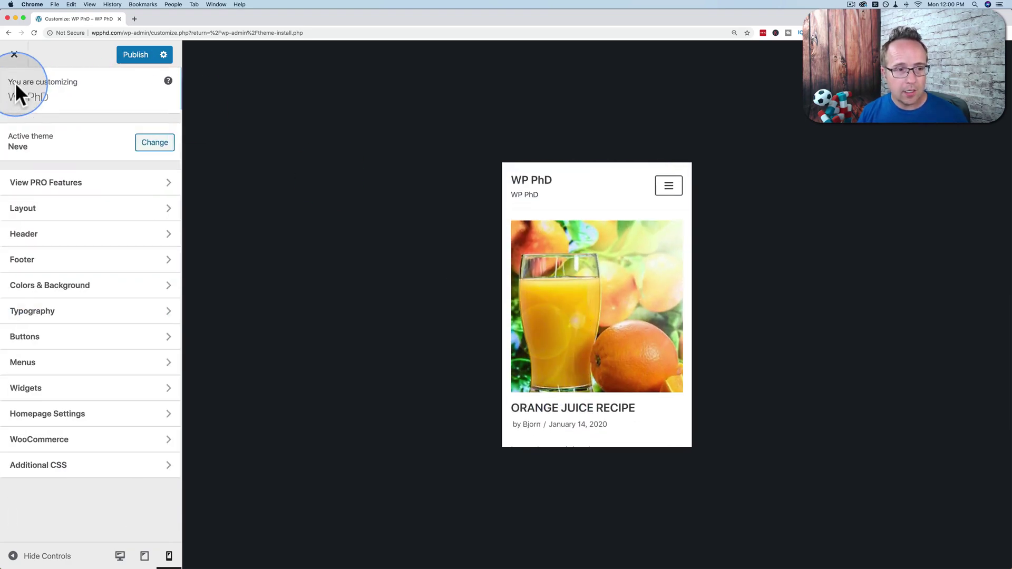
click(62, 289)
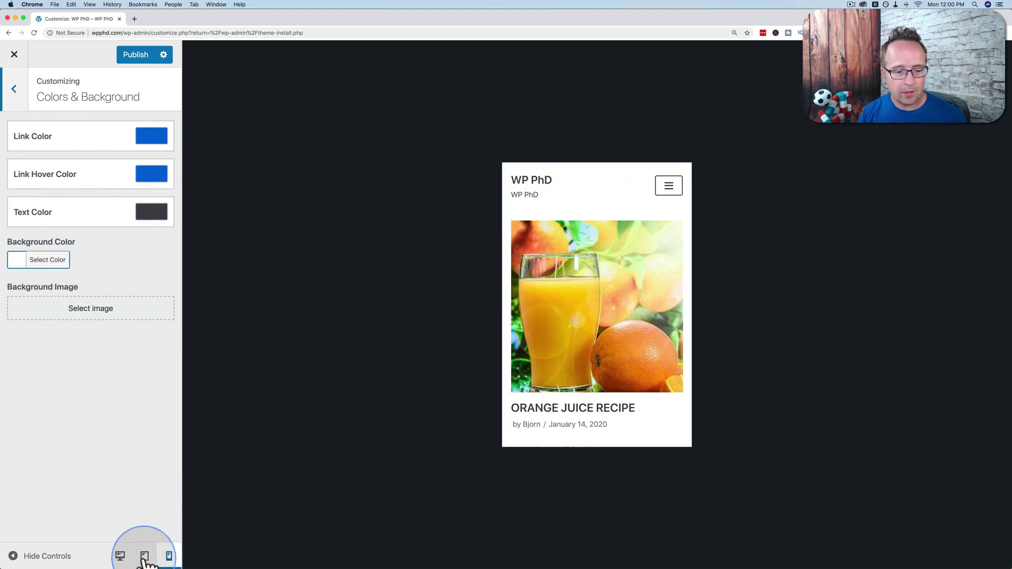
click(120, 557)
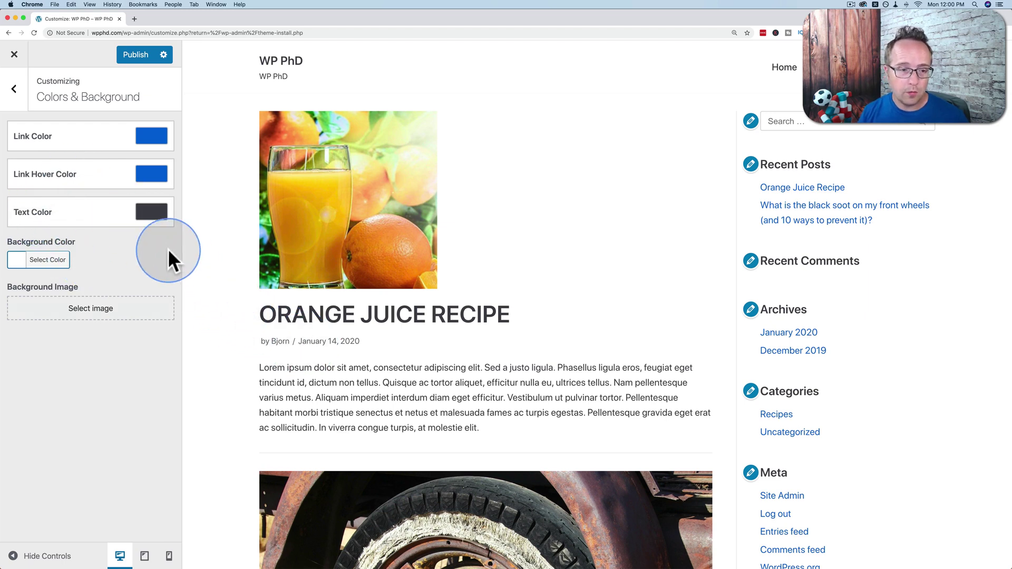
click(151, 211)
click(64, 413)
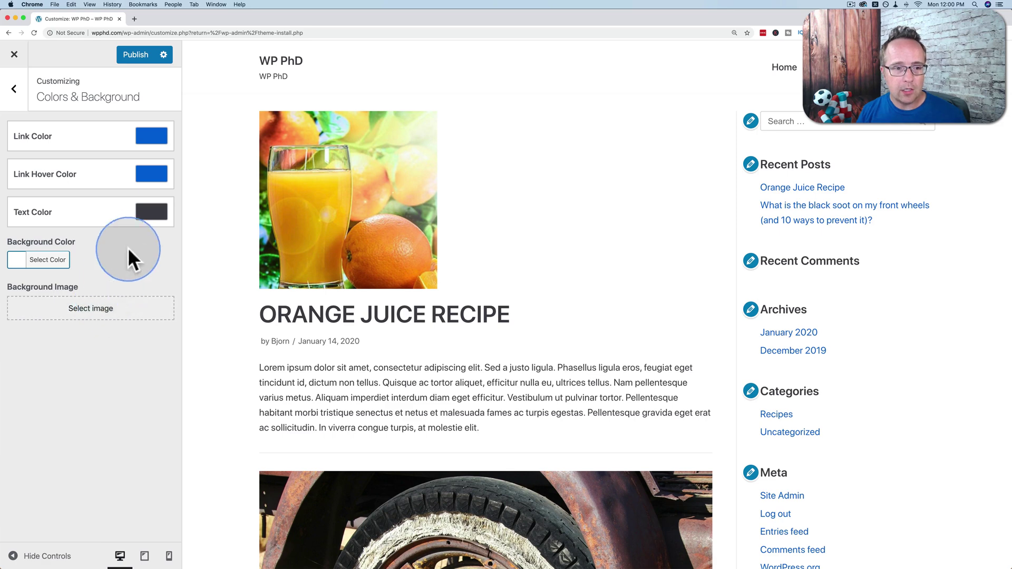
click(151, 212)
drag(182, 272, 226, 245)
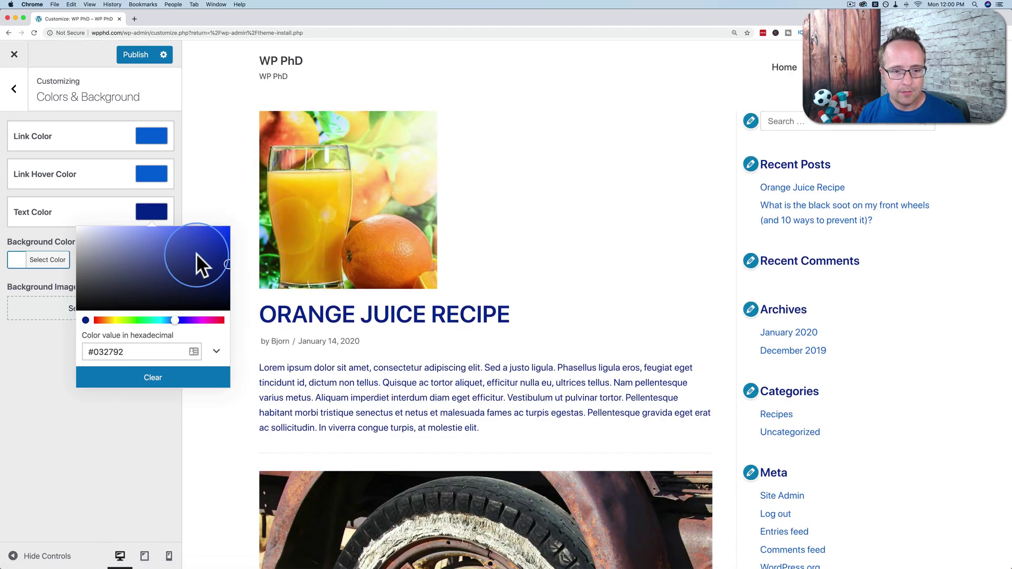
click(224, 234)
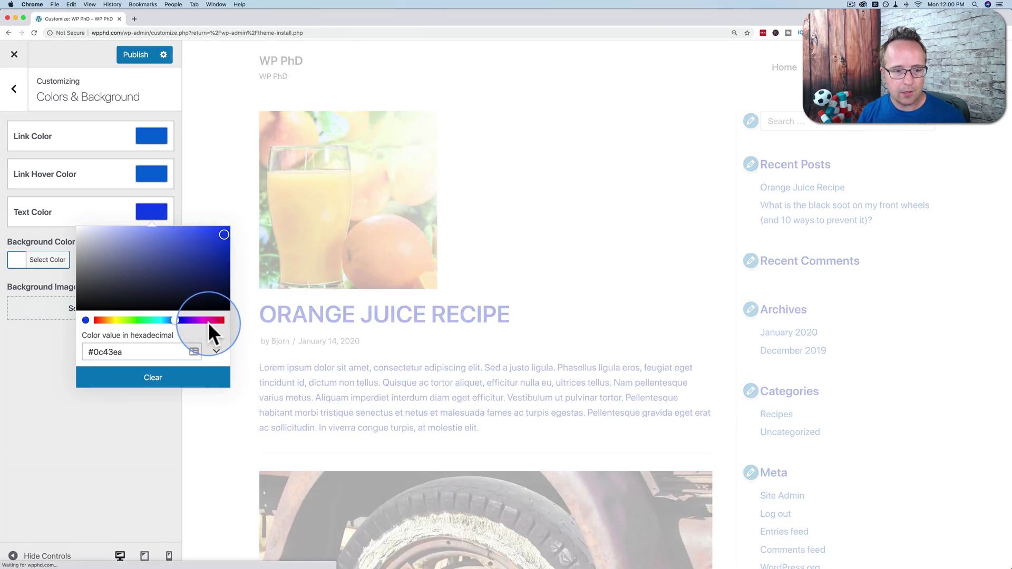
click(217, 320)
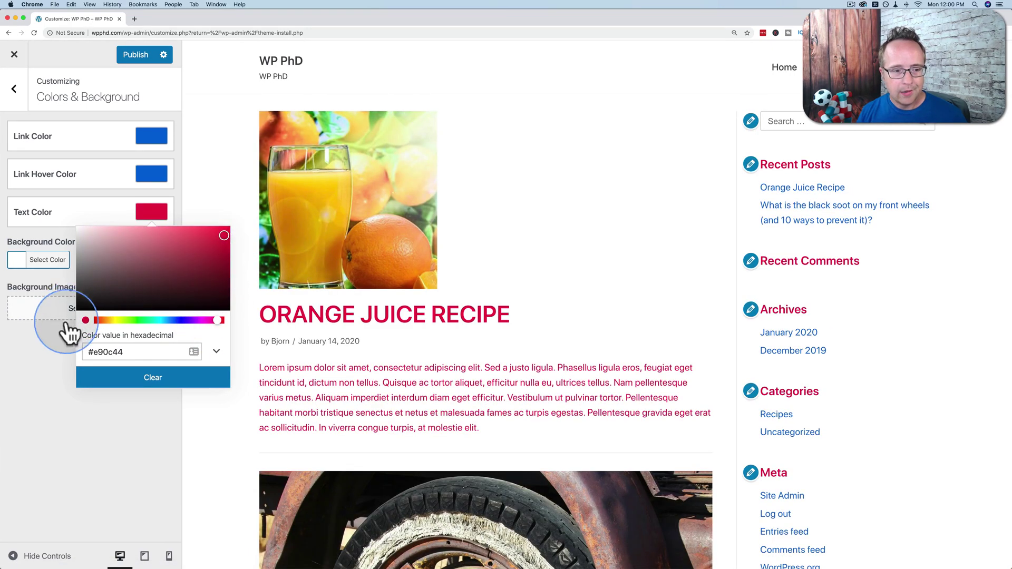
click(59, 363)
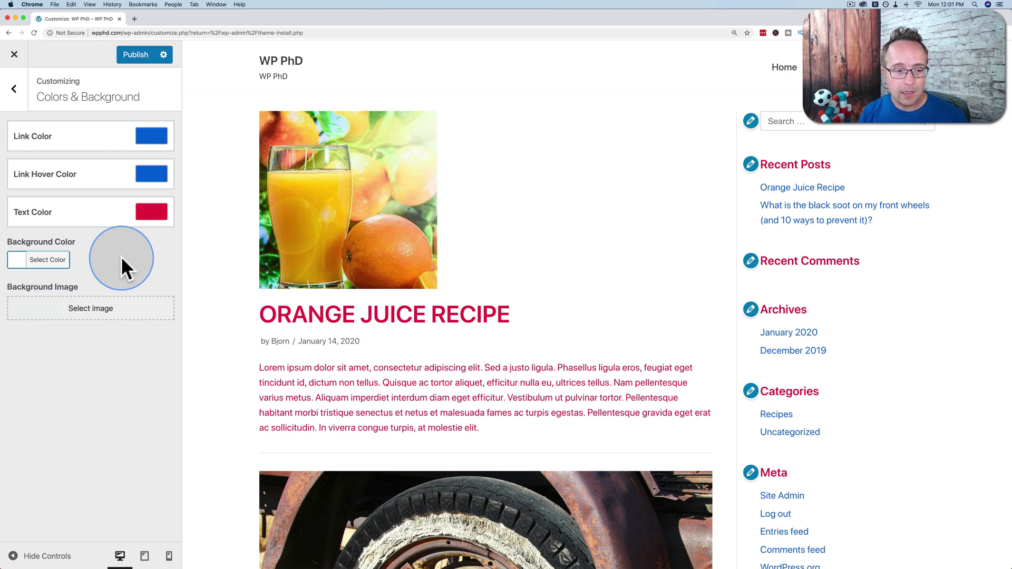
- Discard all unpublished Customizer changes and confirm
click(164, 55)
click(224, 165)
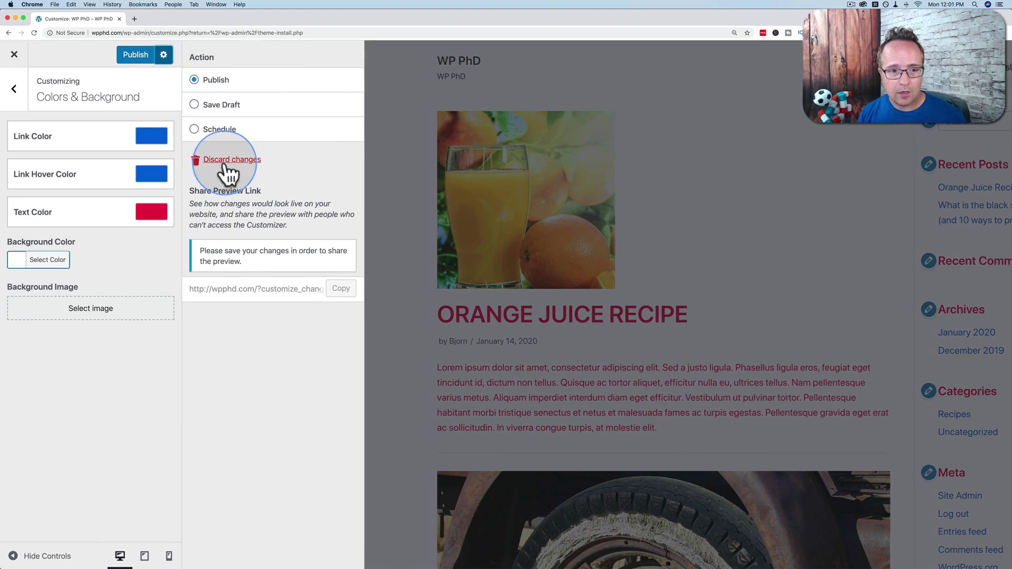
click(576, 77)
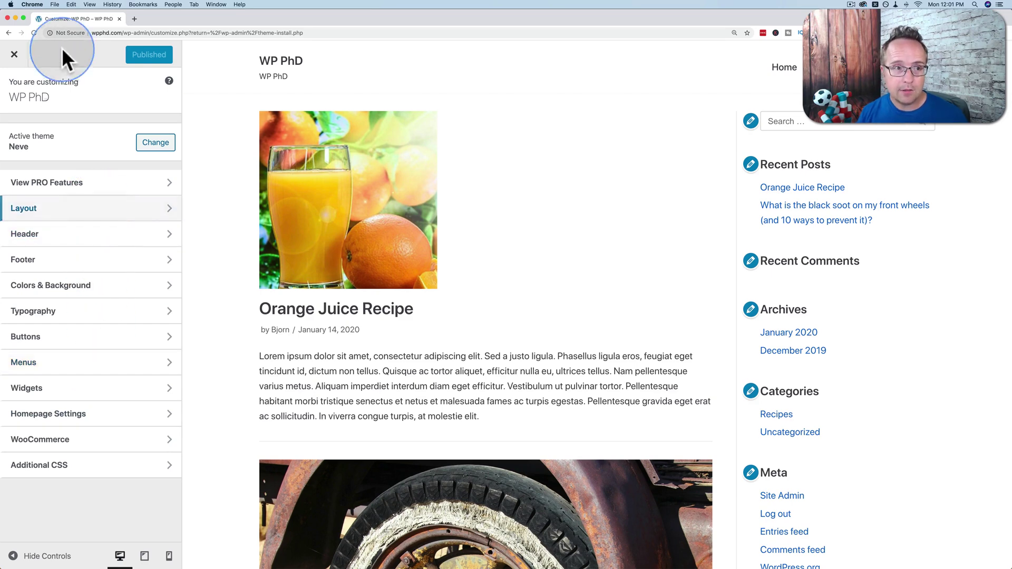
- Close the Customizer, dismiss the Neve feedback survey and glance at the live front page
click(14, 54)
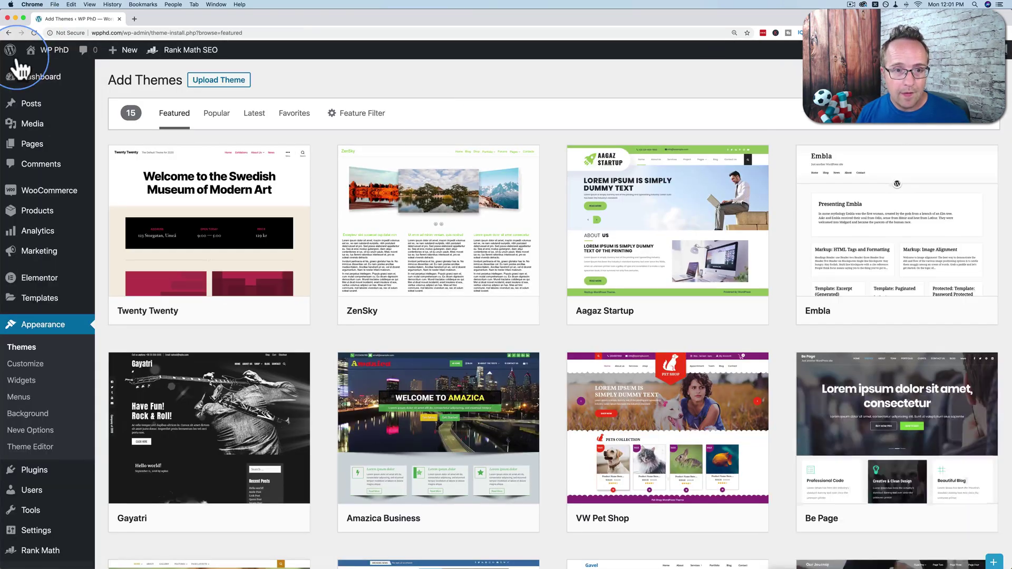
click(994, 381)
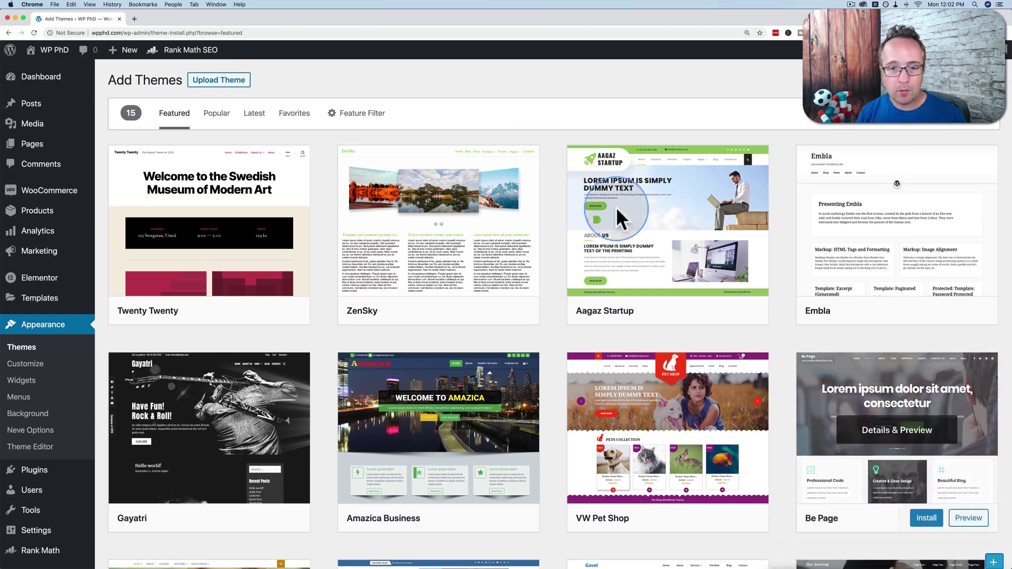
super+click(36, 58)
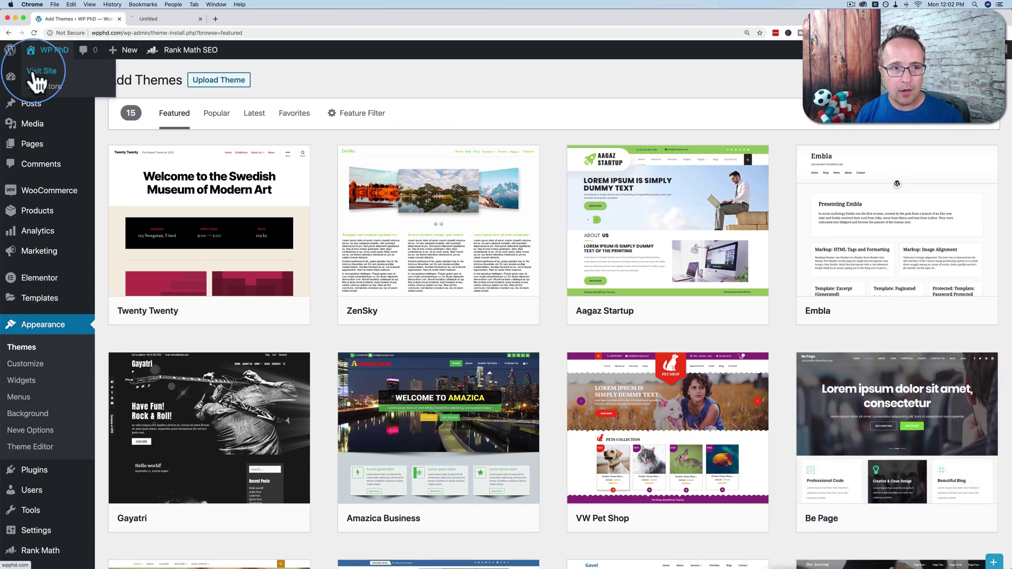
click(158, 18)
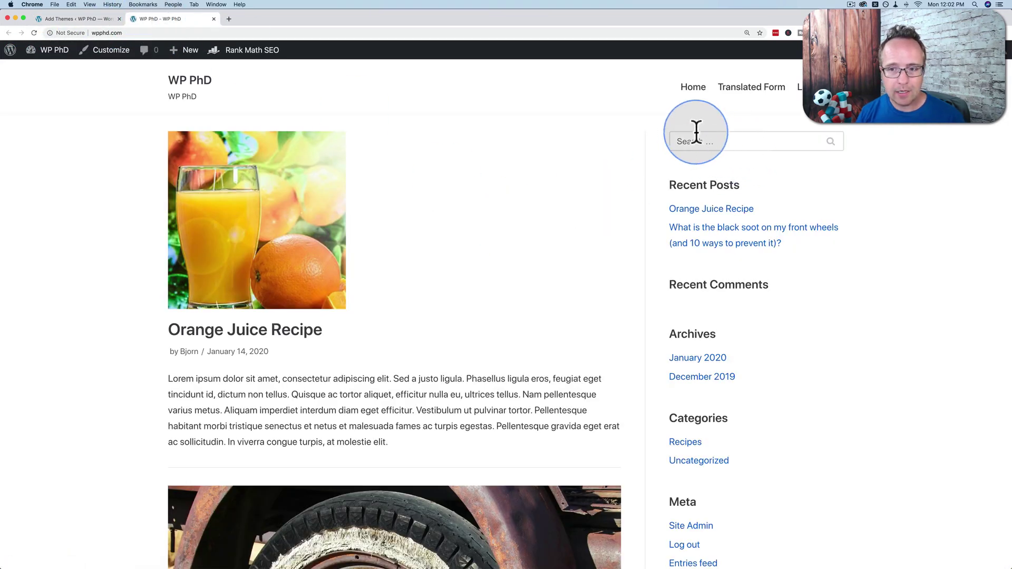
scroll(729, 220, down, 5)
click(80, 19)
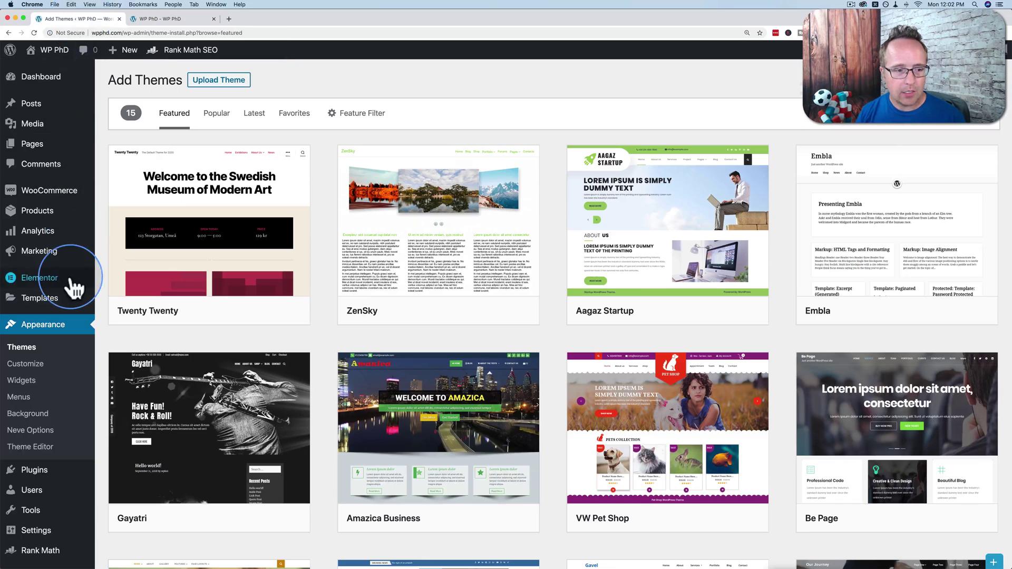
- Open Widgets and expand the Sidebar's Search, Recent Posts and Recent Comments widgets
click(22, 380)
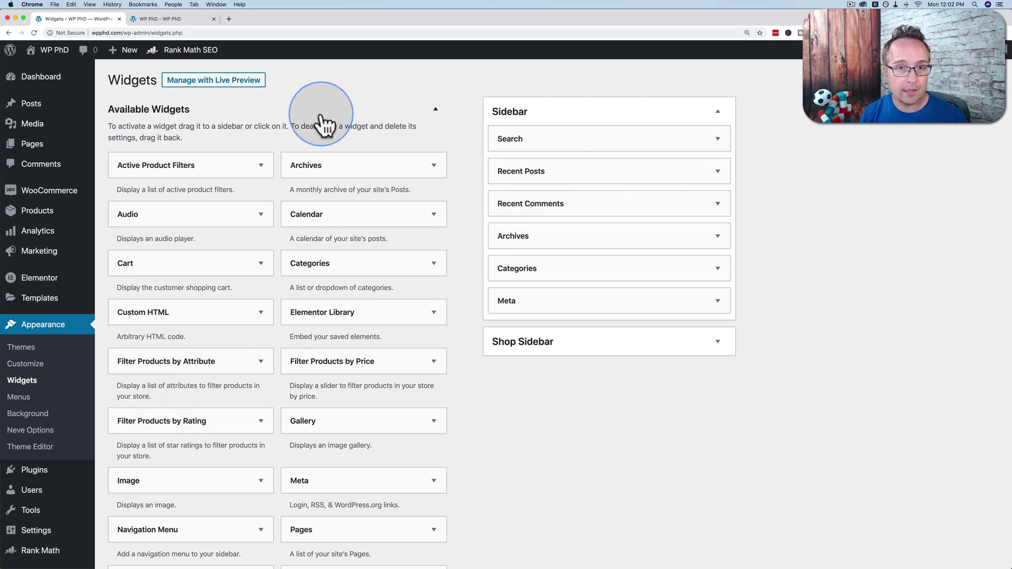
click(711, 139)
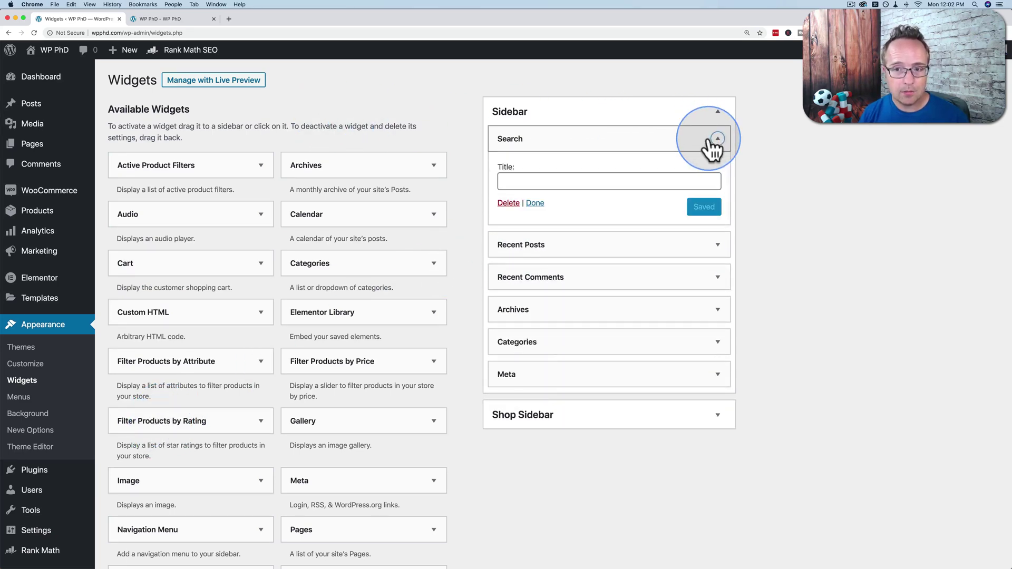
click(711, 140)
click(712, 141)
click(507, 178)
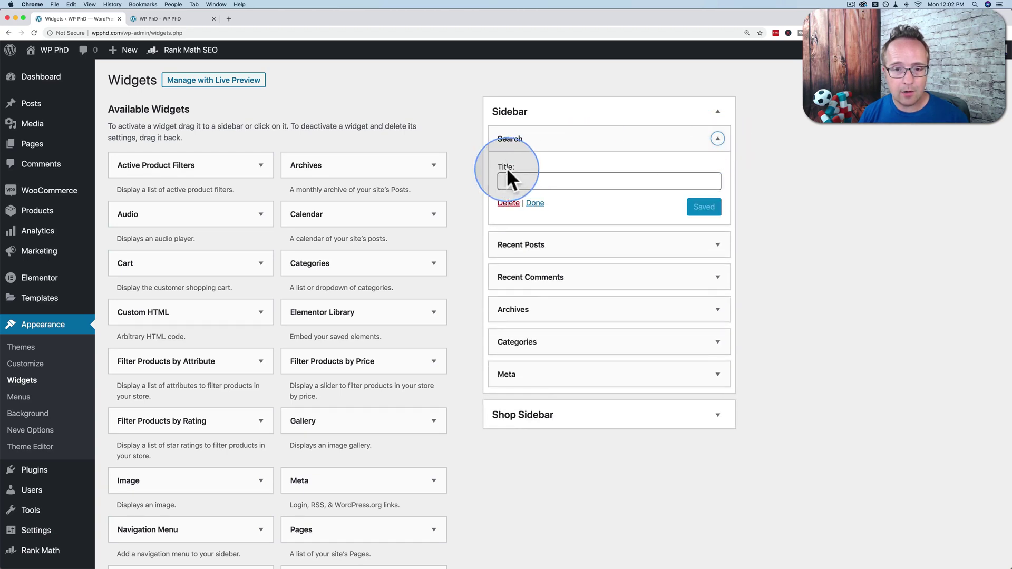
click(717, 252)
scroll(602, 275, down, 2)
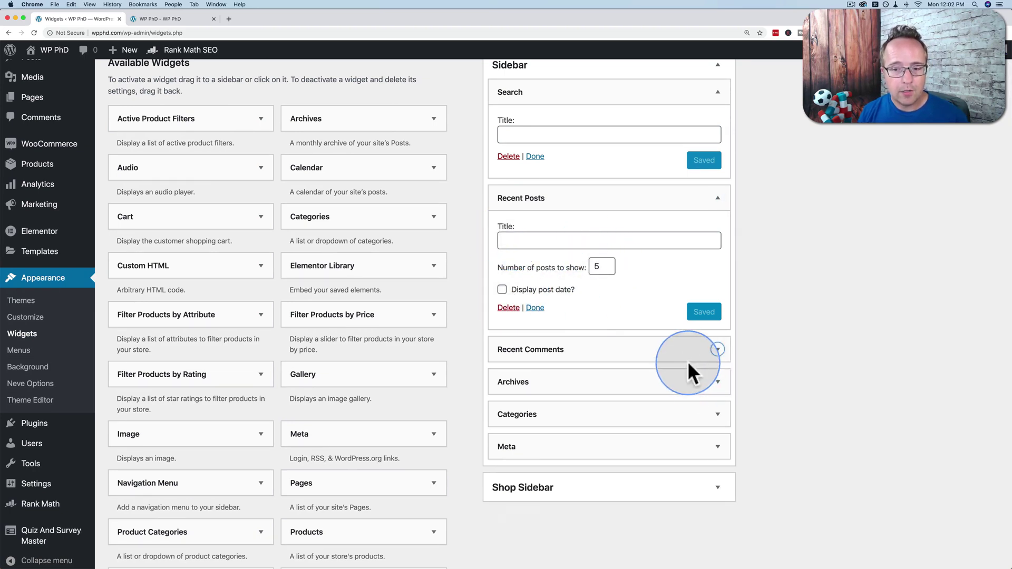
click(718, 350)
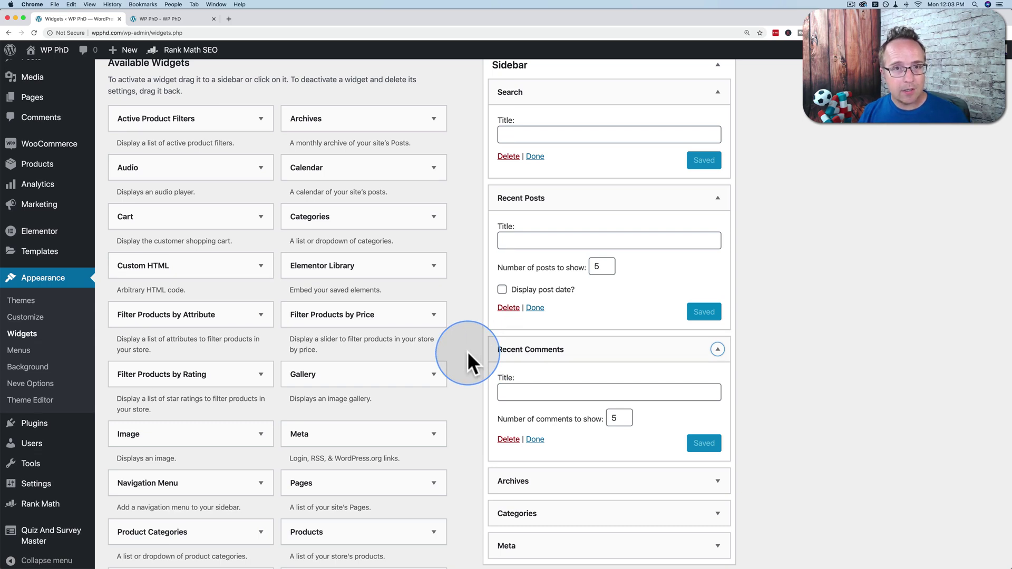
- Reopen the live site in a fresh tab, scroll it, then return to Widgets
mouse_move(48, 52)
click(42, 73)
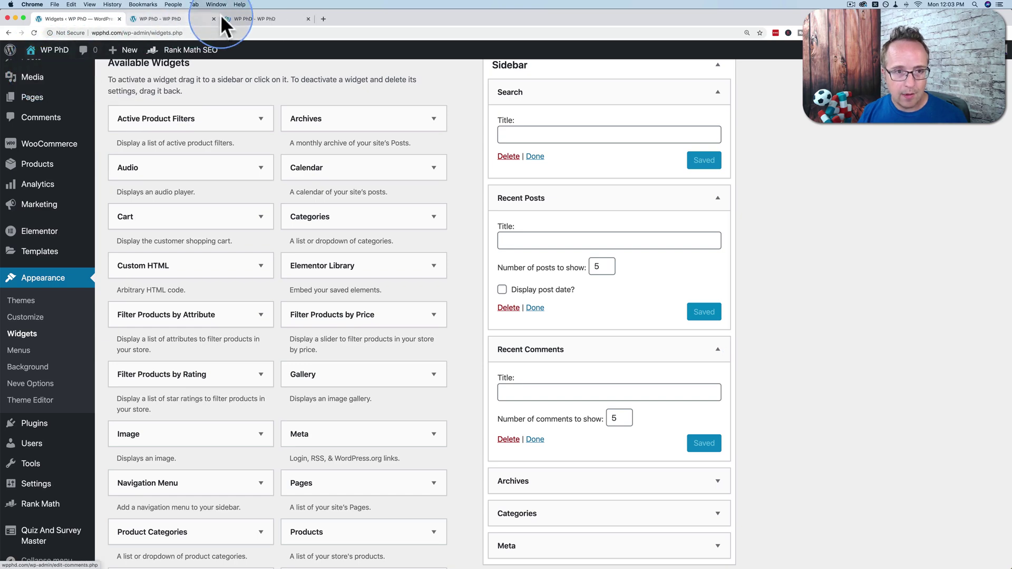
click(213, 19)
scroll(277, 181, down, 5)
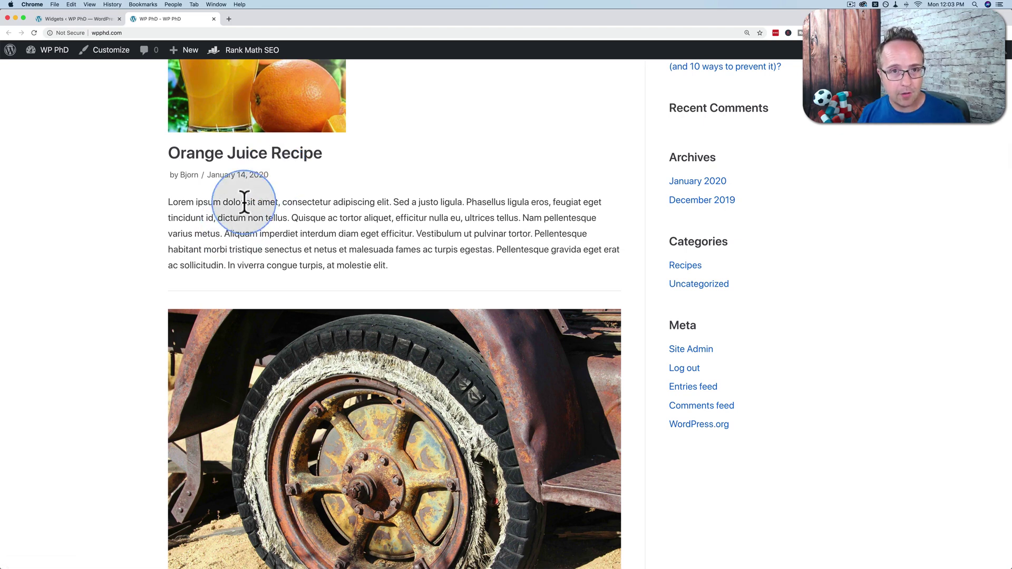
click(88, 19)
- In Reading settings, choose a static homepage of Shop with My account as the posts page
scroll(74, 282, down, 4)
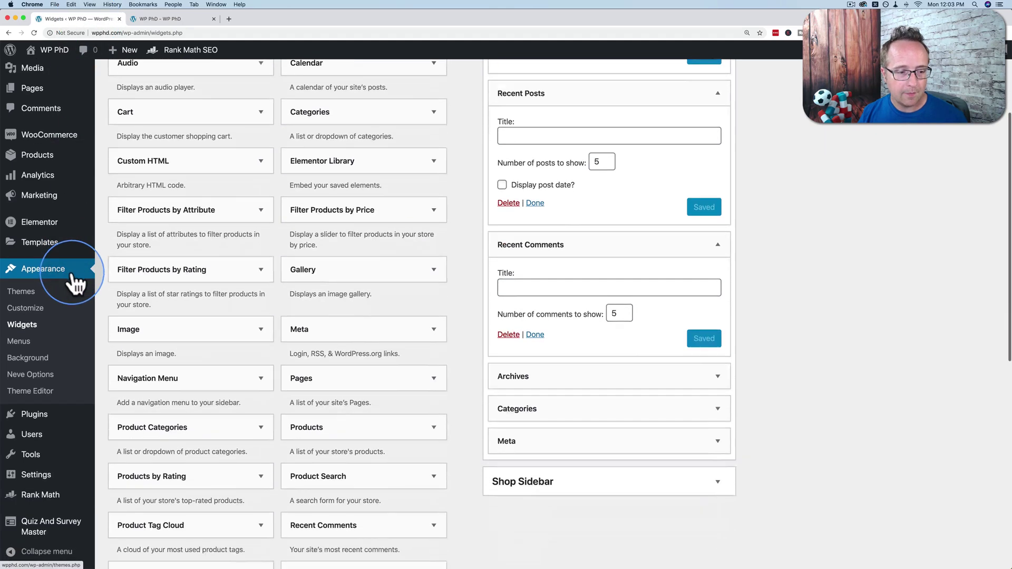
mouse_move(36, 477)
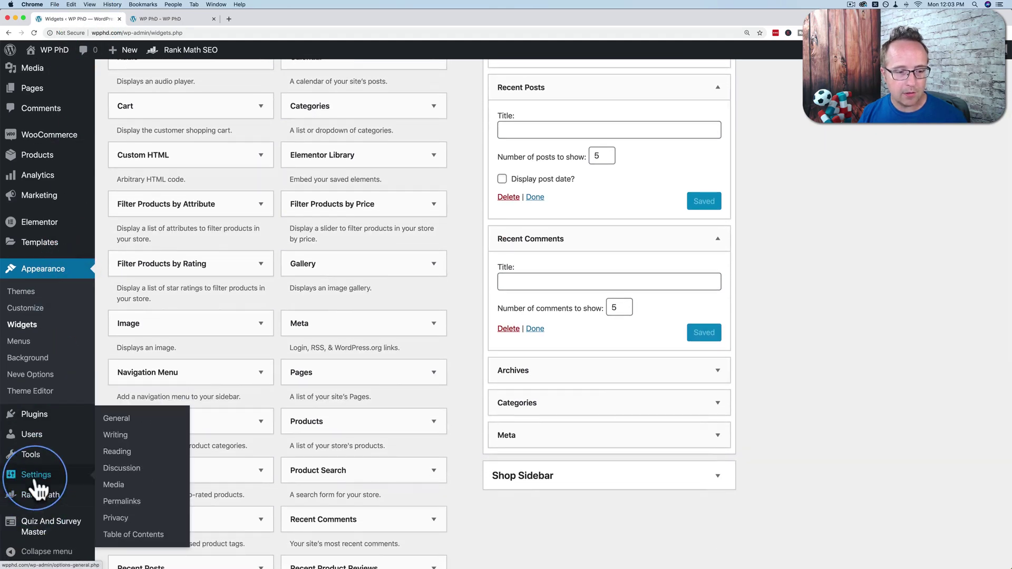
click(117, 451)
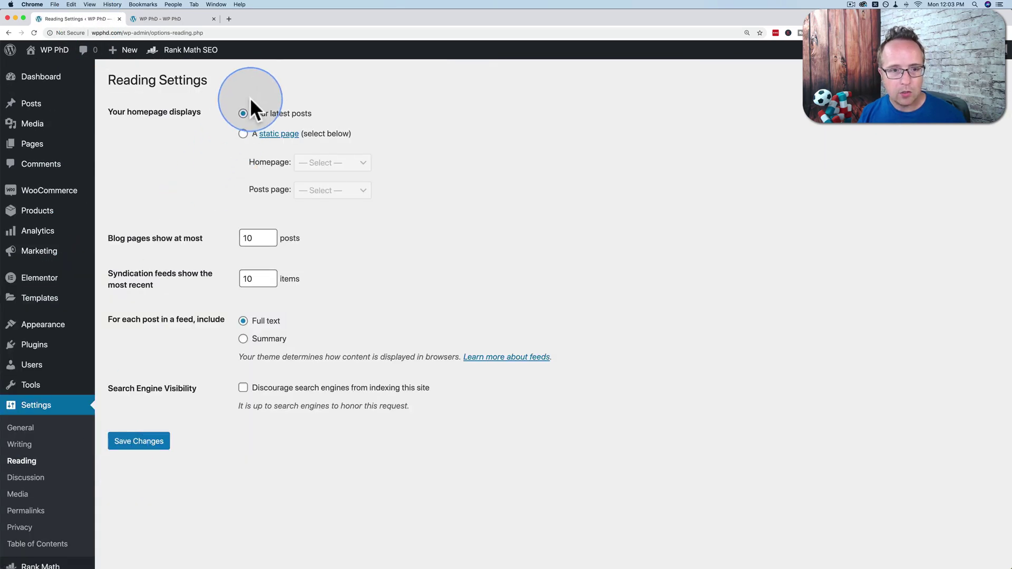
click(243, 134)
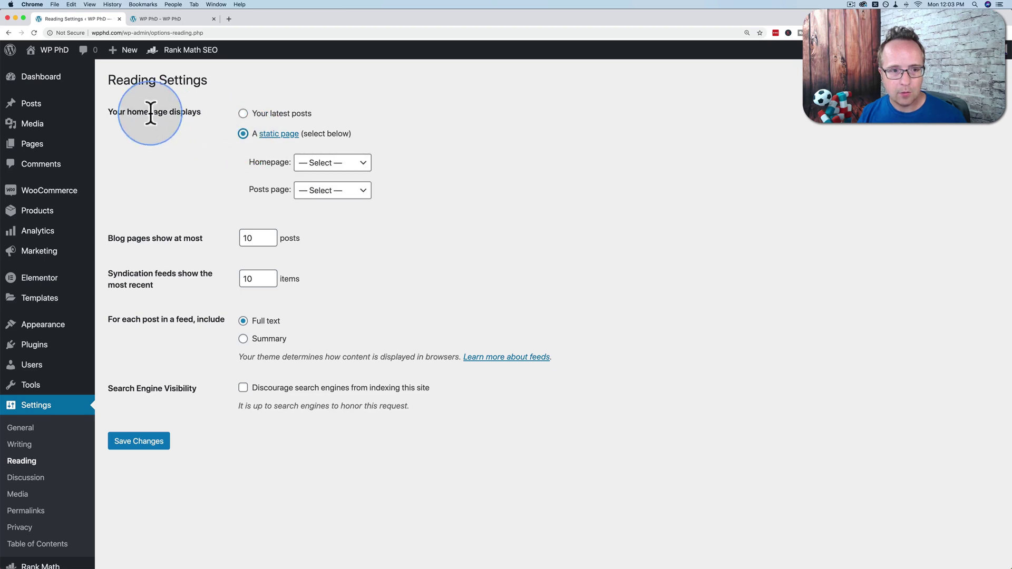
click(345, 169)
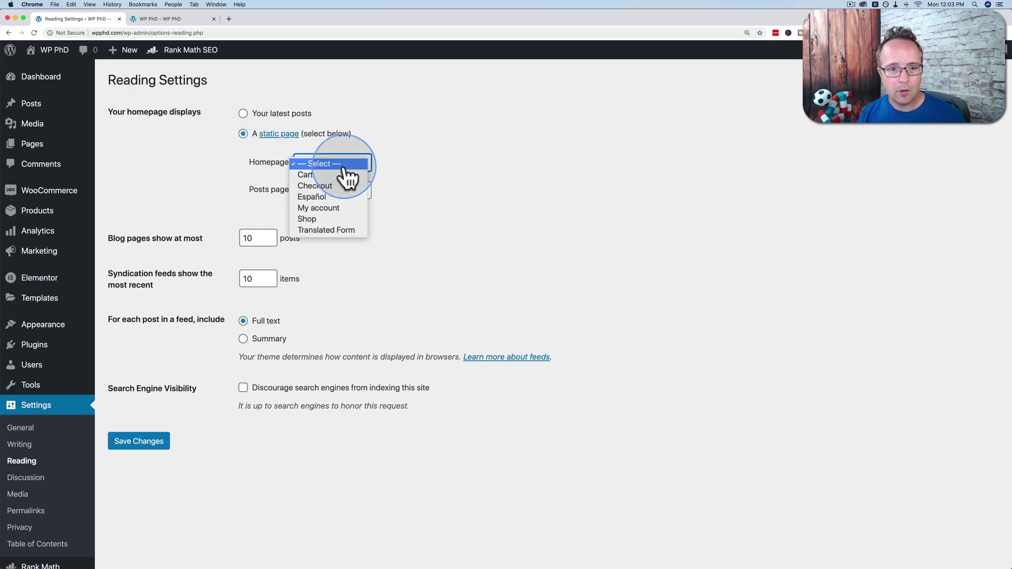
click(313, 220)
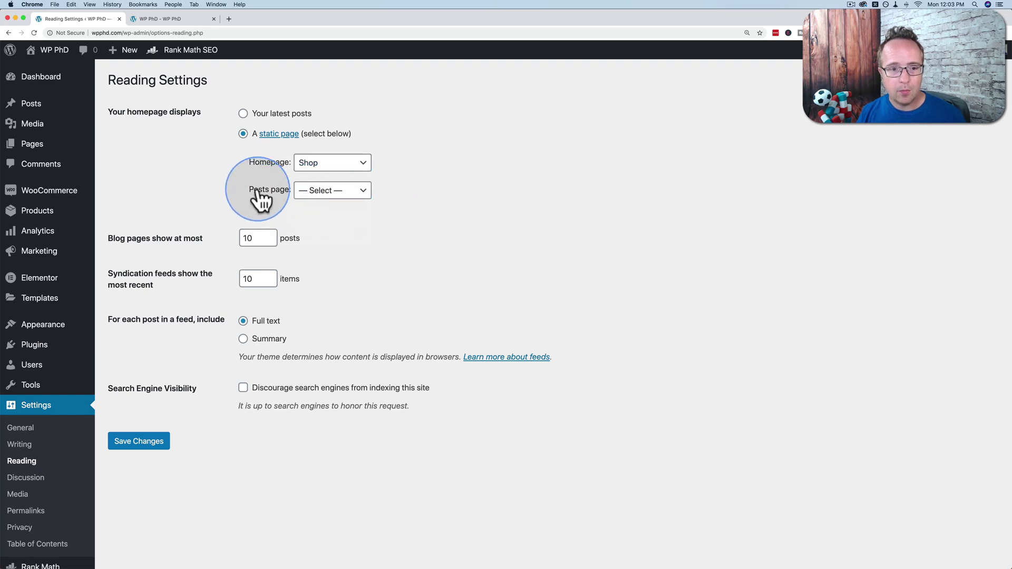
click(331, 203)
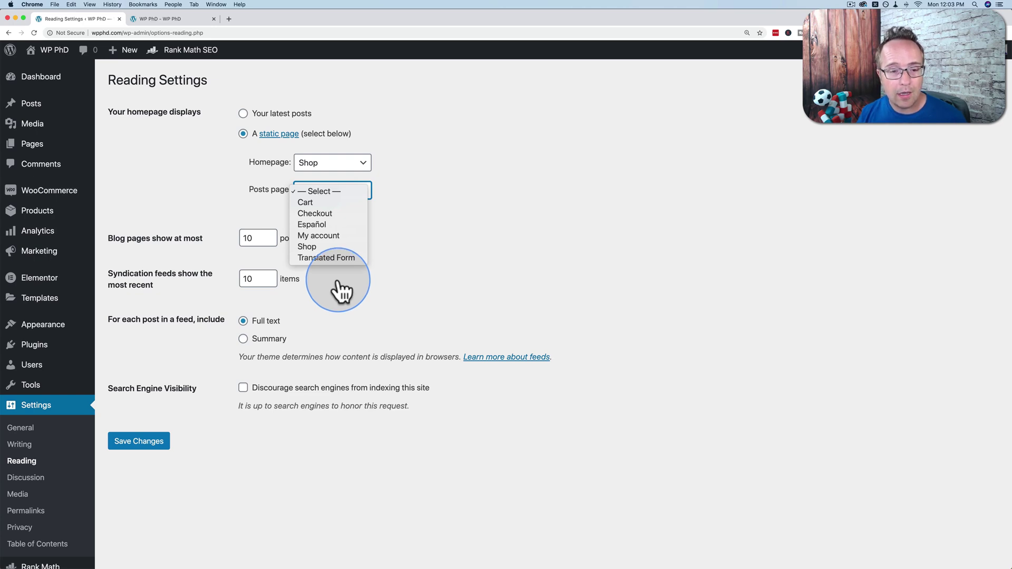
click(318, 236)
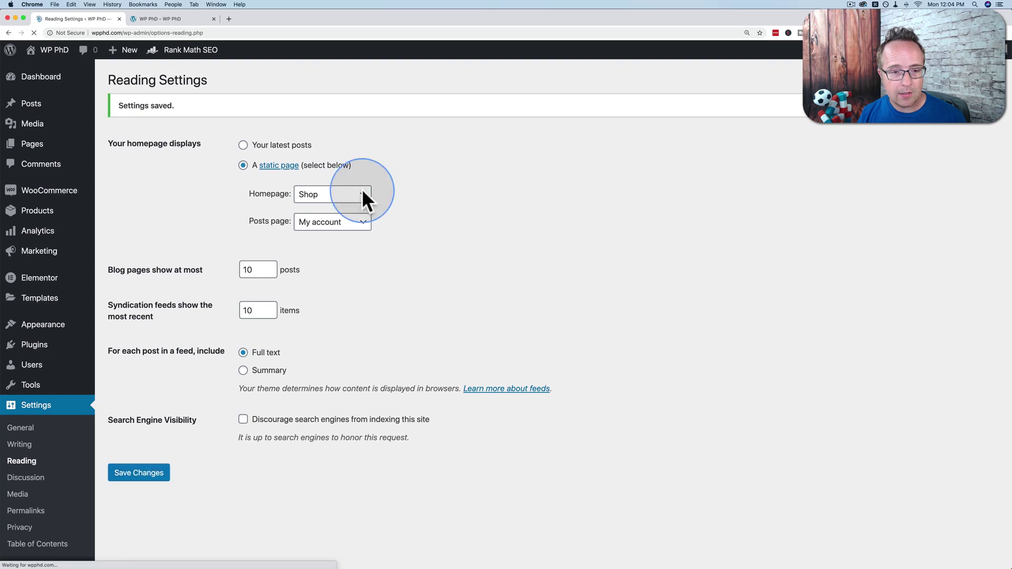
- Reload the live site tab to see the Shop homepage listing Cello, Guitar and Violin
click(149, 20)
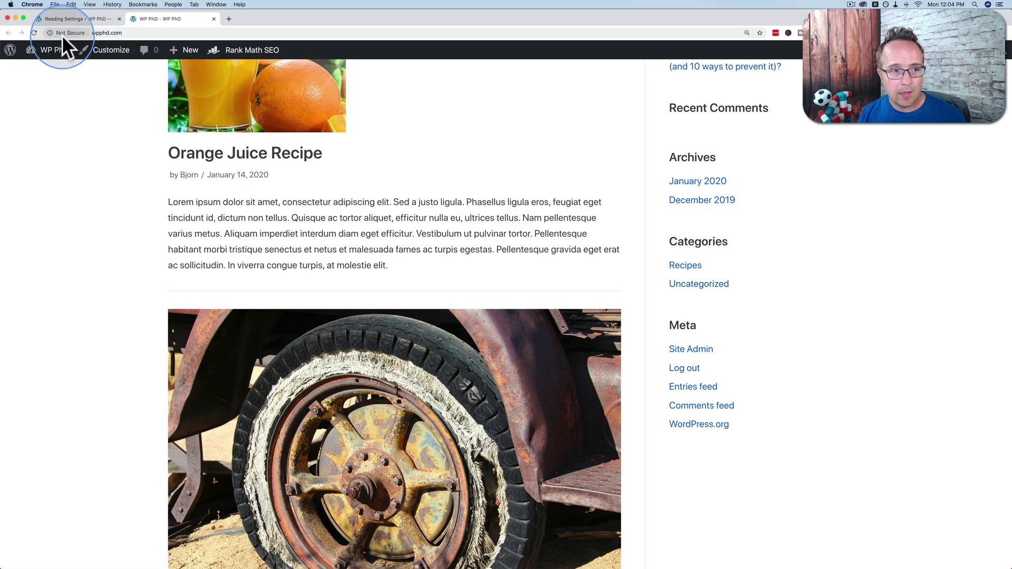
click(34, 32)
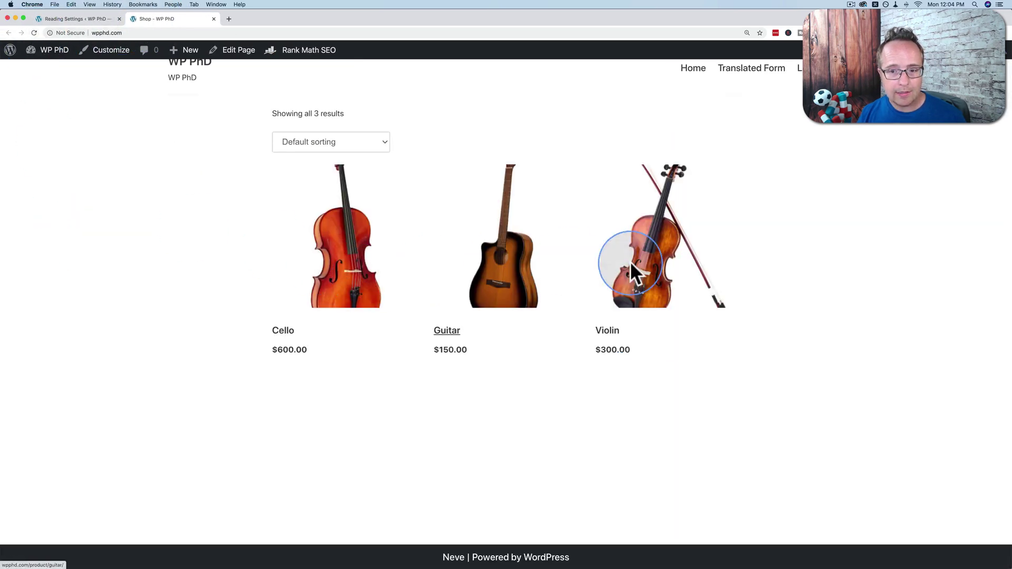